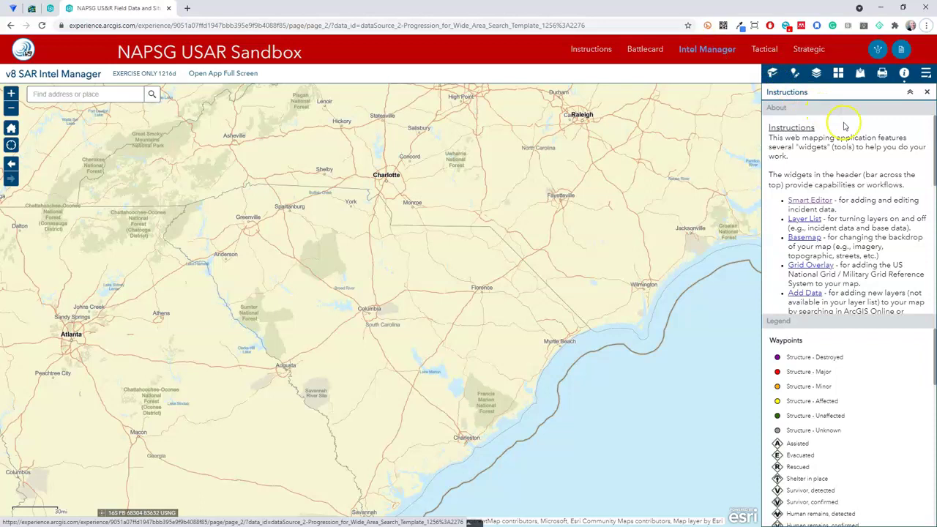
- Read through the instructions on the available map widgets, from Smart Editor to Attribute Table
scroll(885, 163, down, 3)
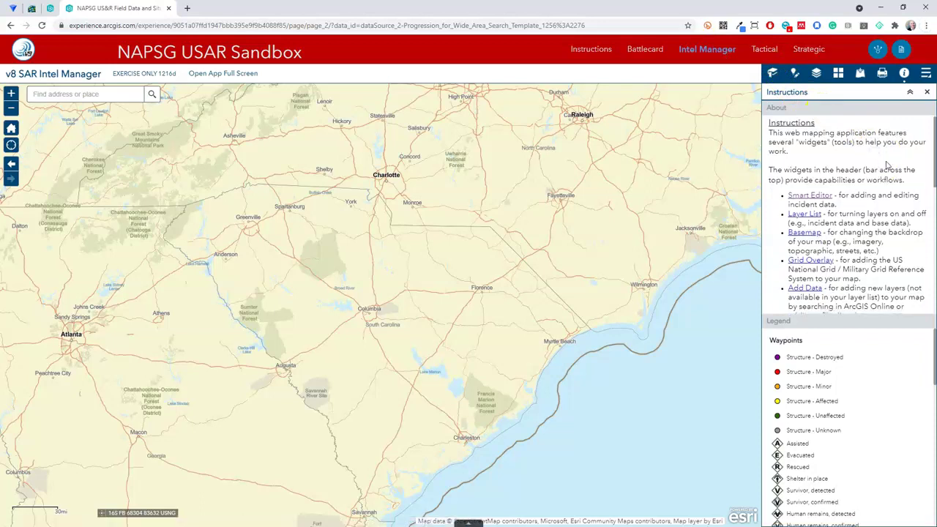
scroll(886, 163, down, 3)
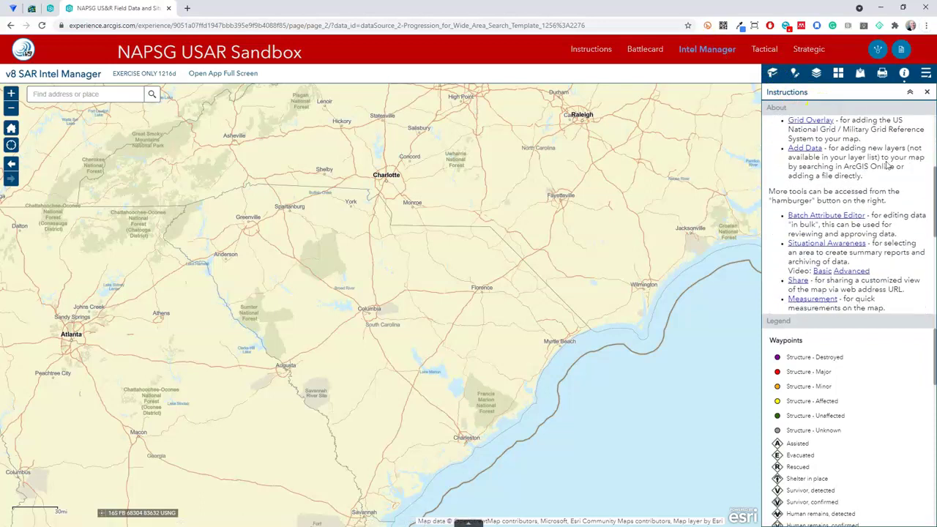
scroll(885, 163, down, 2)
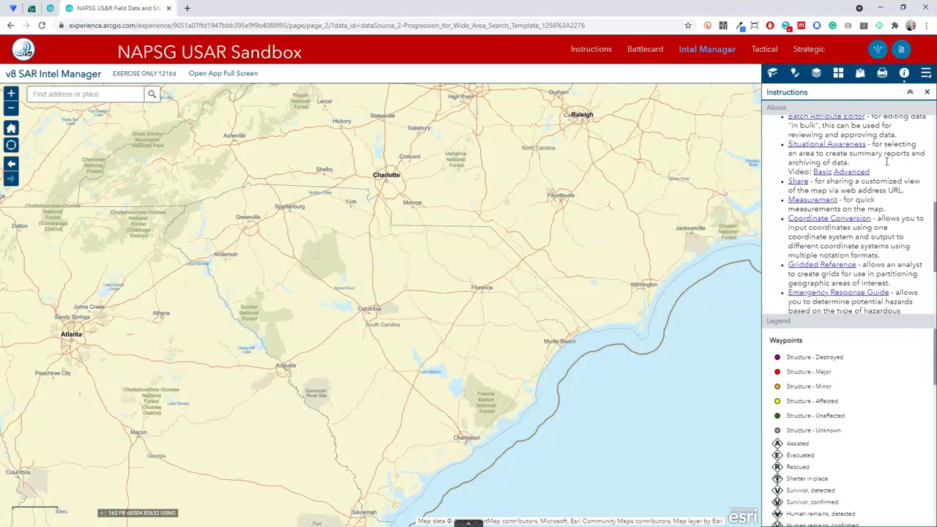
scroll(886, 165, down, 2)
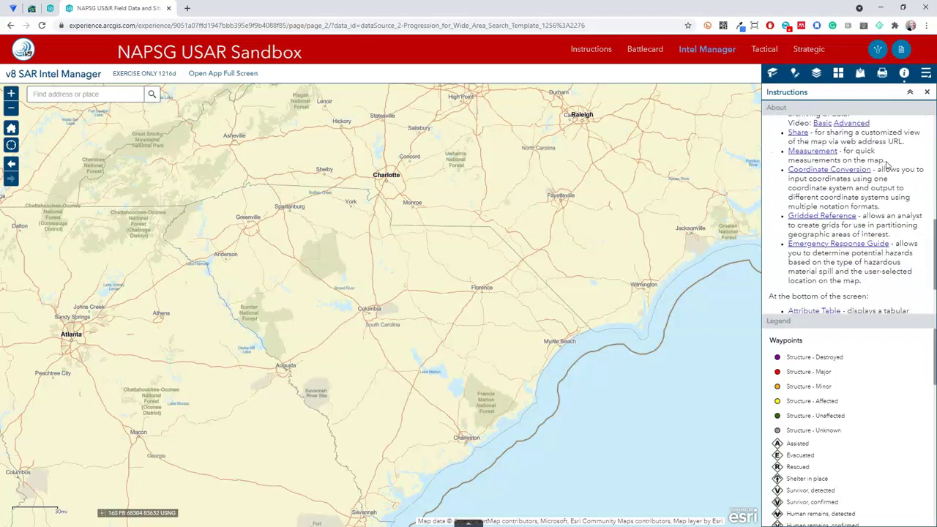
scroll(886, 165, down, 2)
scroll(886, 165, down, 1)
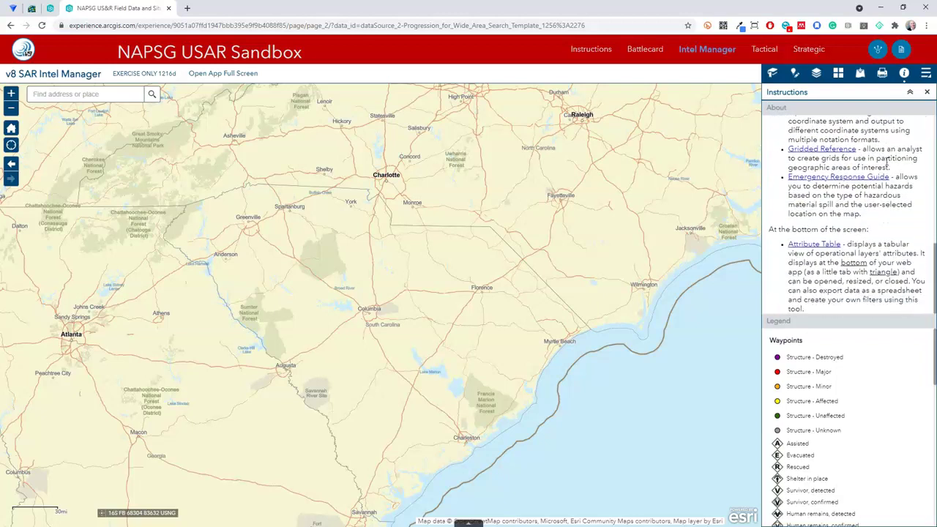
scroll(887, 157, up, 10)
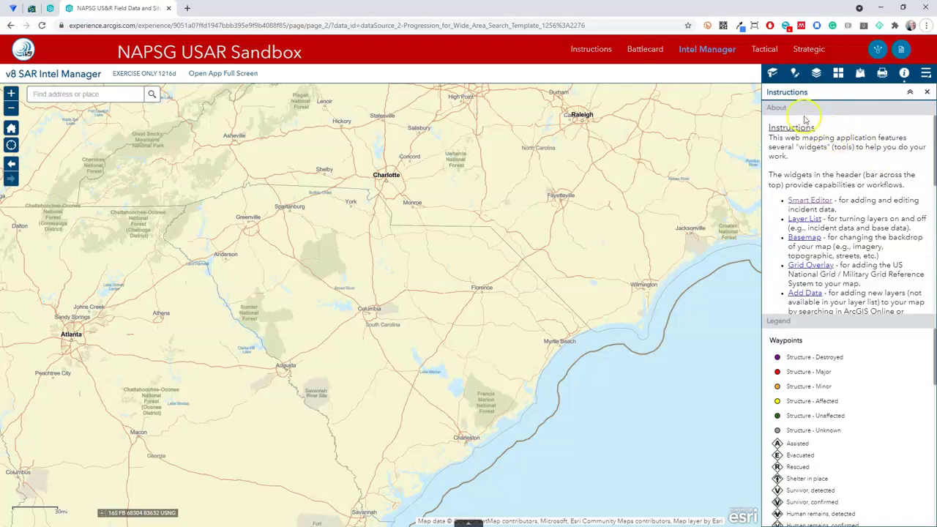
- Zoom the map to the Seneca Tornado Exercise bookmark and display the list of map layers
click(773, 74)
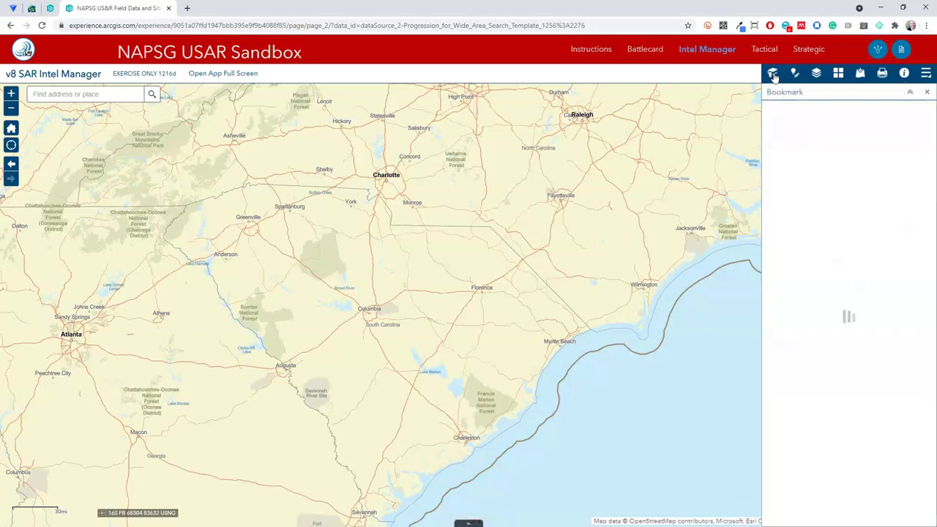
click(812, 163)
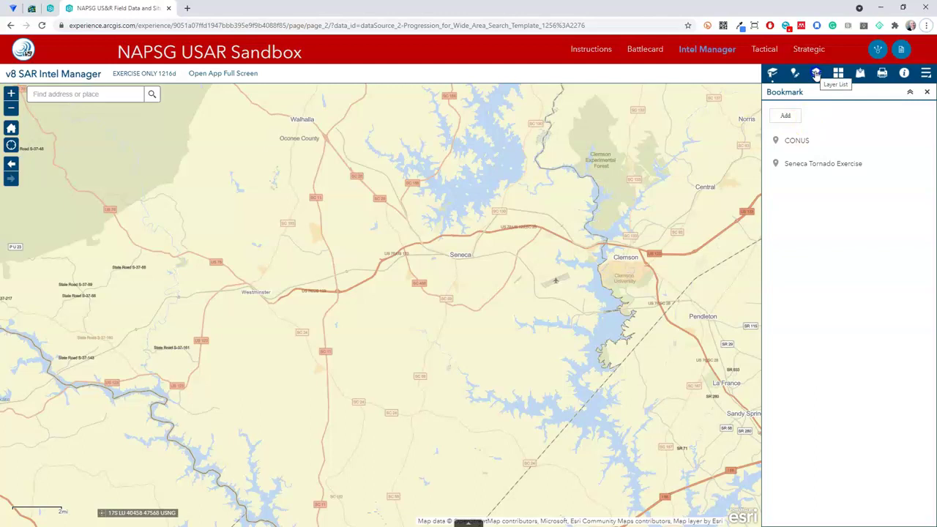
click(816, 74)
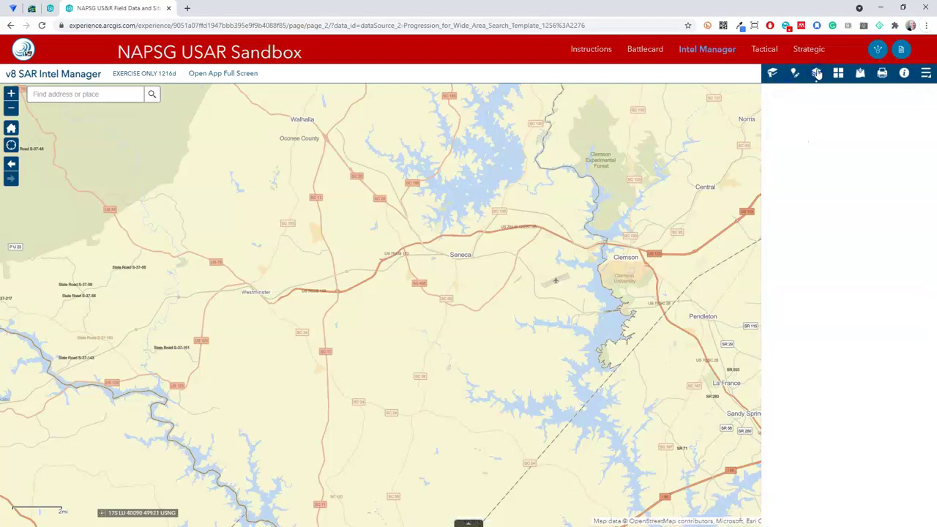
click(782, 135)
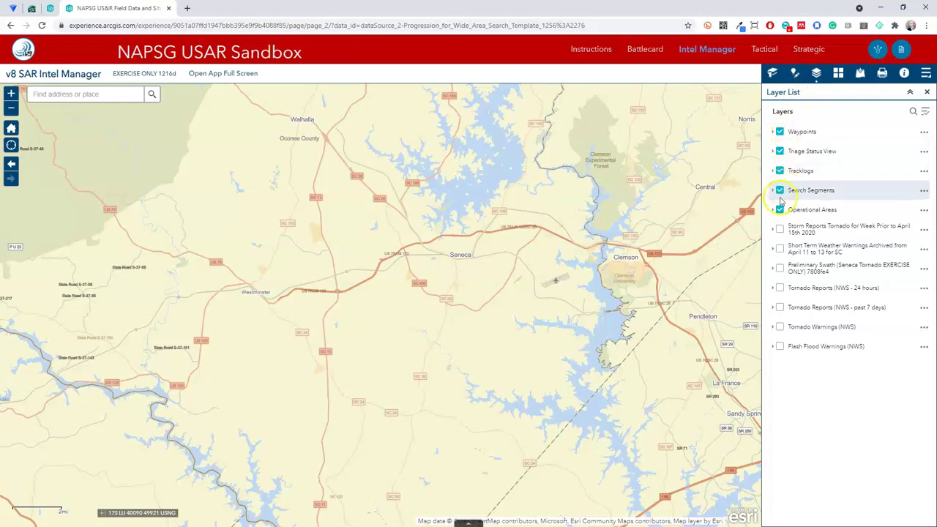
- Switch the basemap to Imagery with Labels and zoom in on the town of Seneca
click(838, 74)
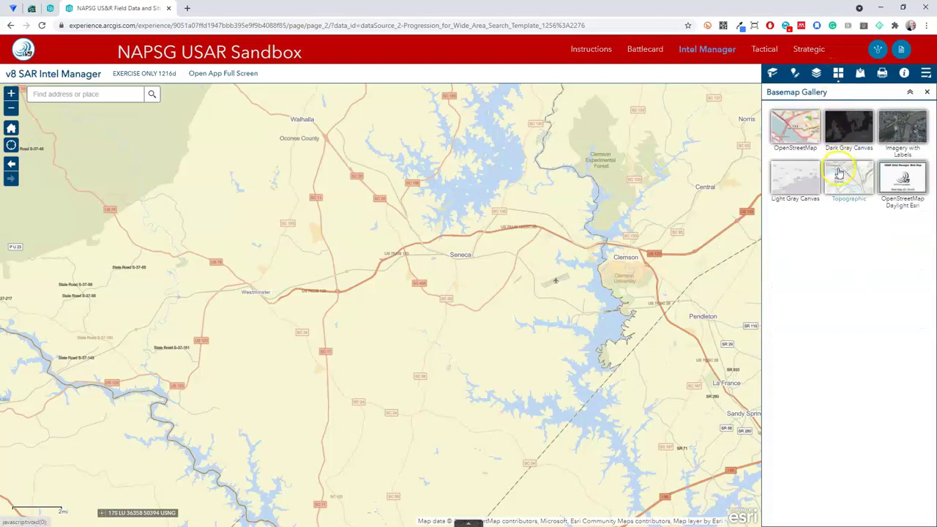
click(910, 130)
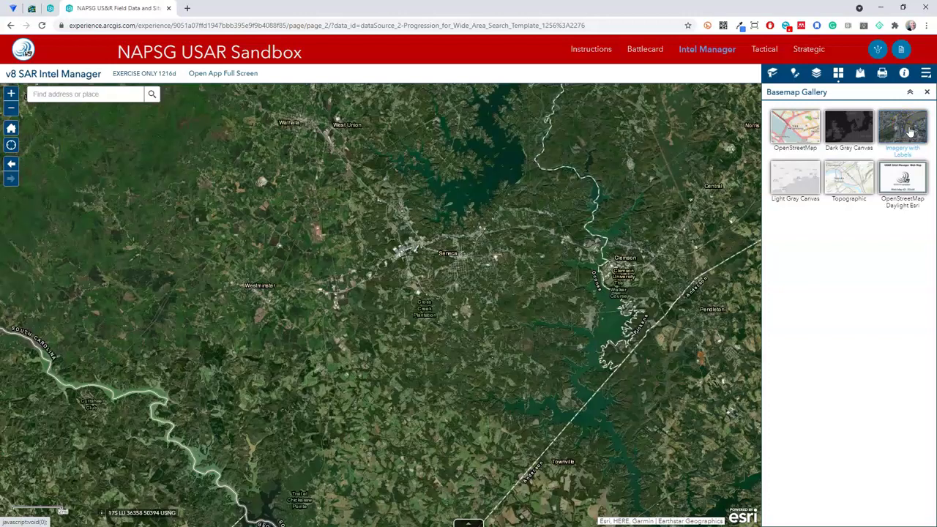
drag(436, 227, 486, 289)
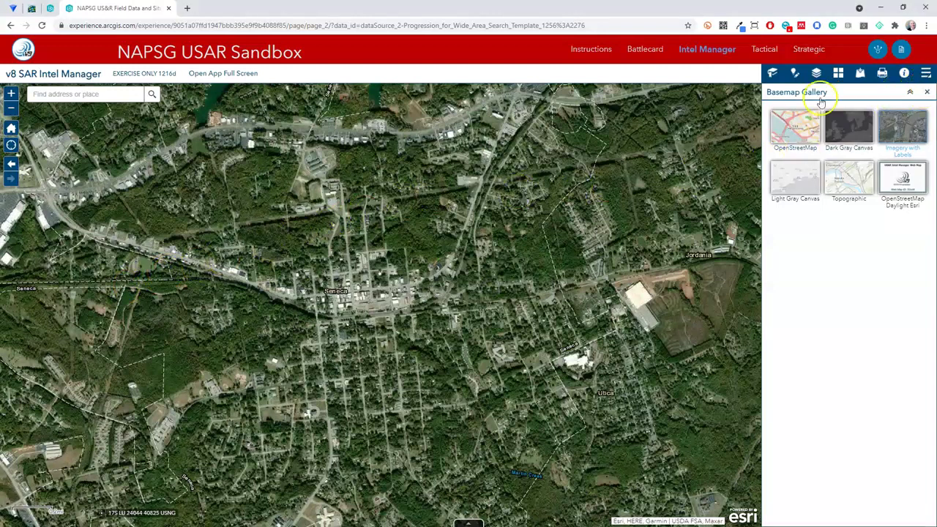
- Examine the imagery around Seneca and its downtown buildings, and return the map to its default extent
click(48, 94)
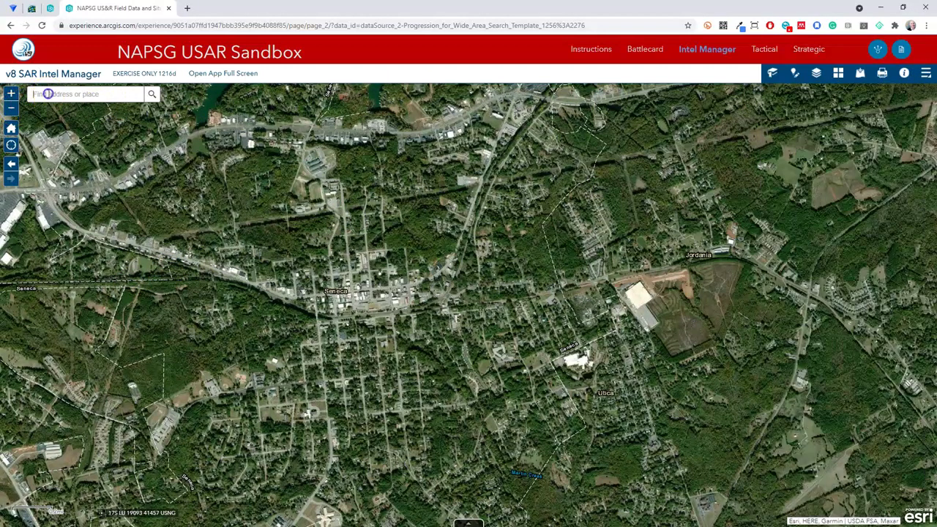
click(11, 108)
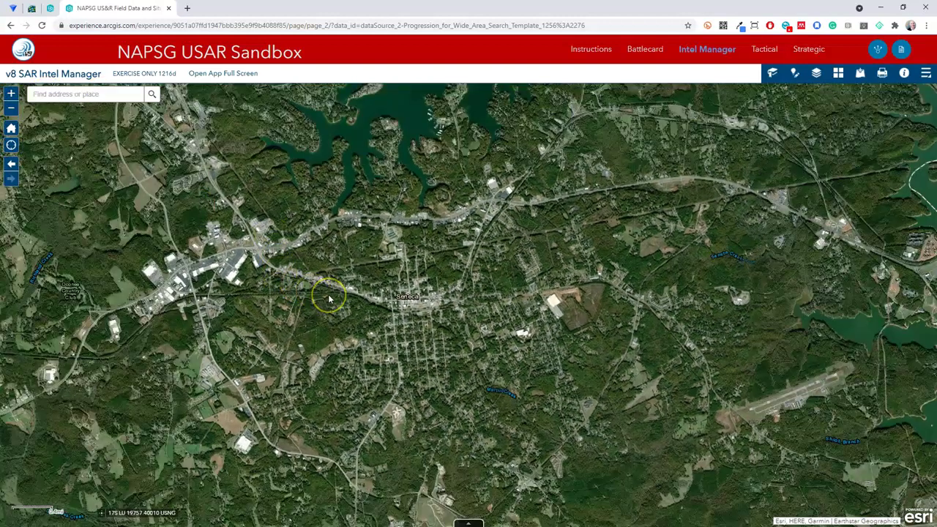
scroll(328, 295, down, 1)
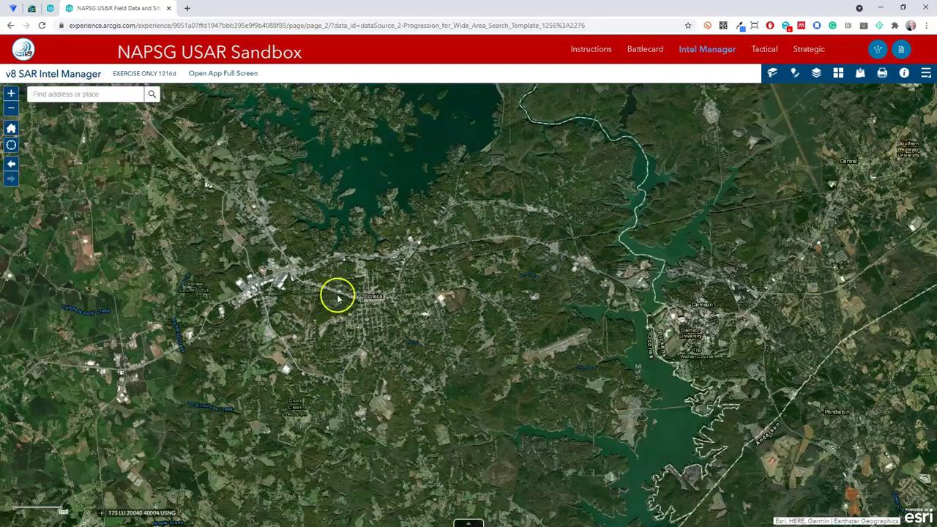
drag(361, 287, 387, 305)
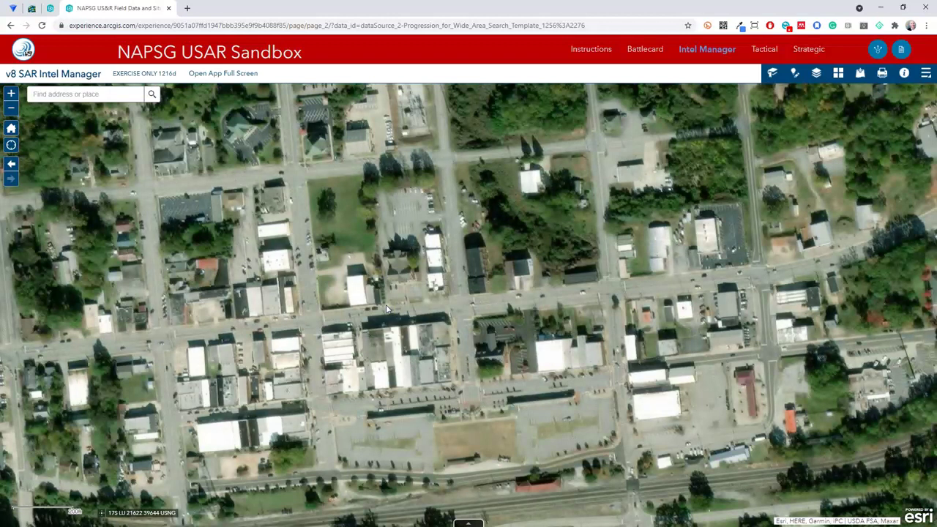
click(377, 307)
click(12, 127)
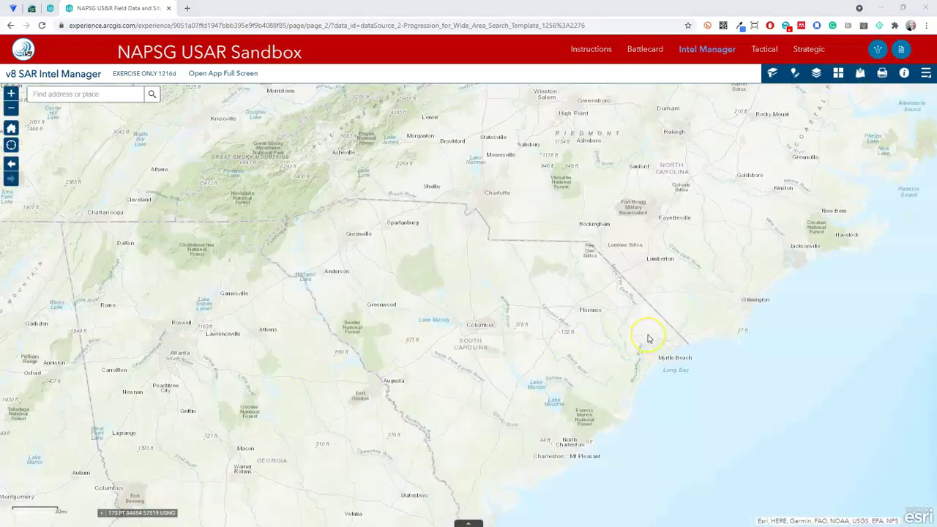
- Search the Core Information Layer data for "tornado", add USA Short-Term Weather Warnings, and inspect the red warning area near the Alabama–Georgia border
click(860, 78)
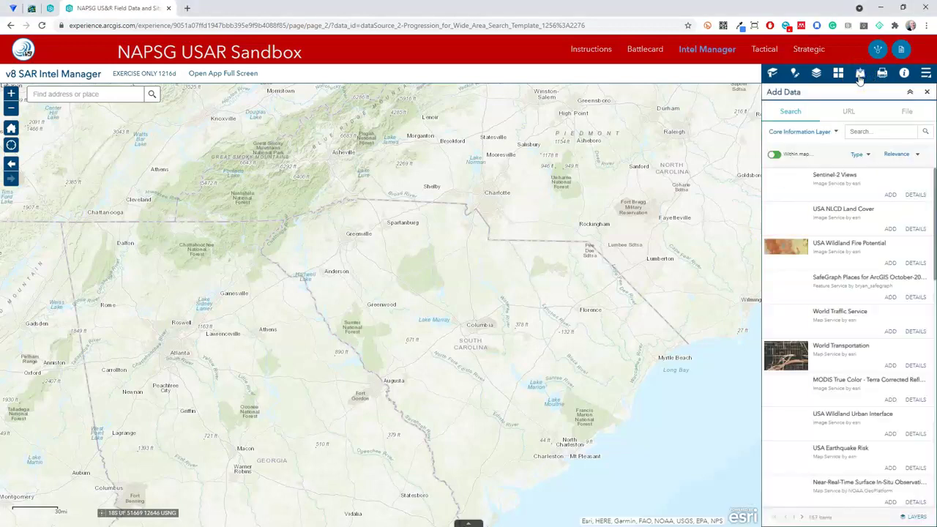
click(867, 131)
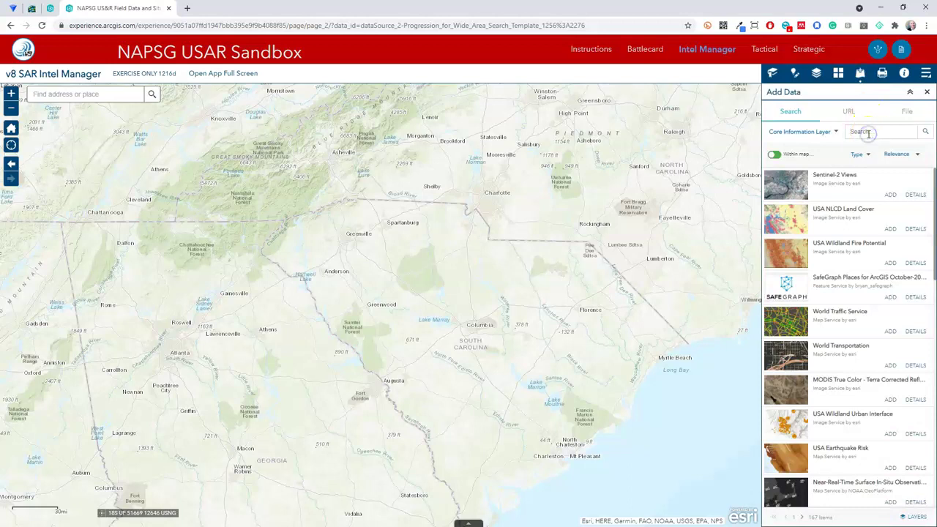
text(tornado)
click(870, 139)
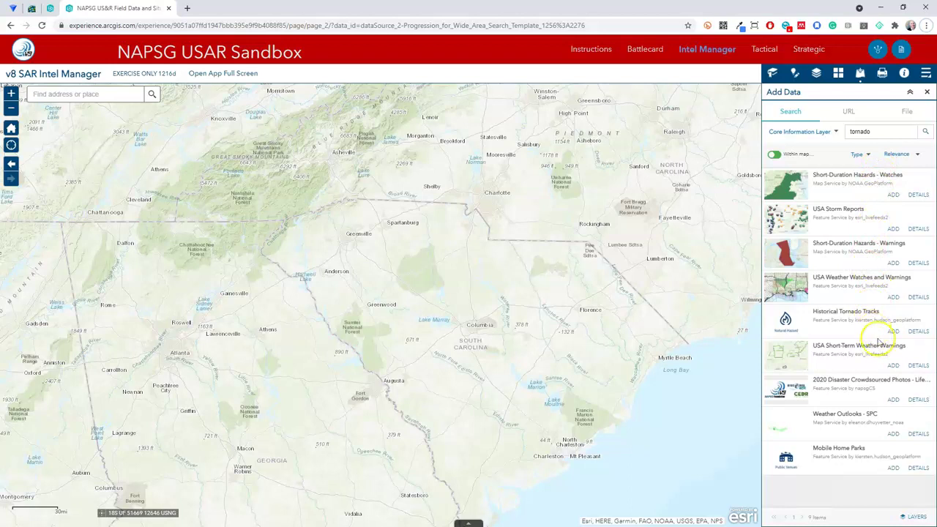
click(893, 366)
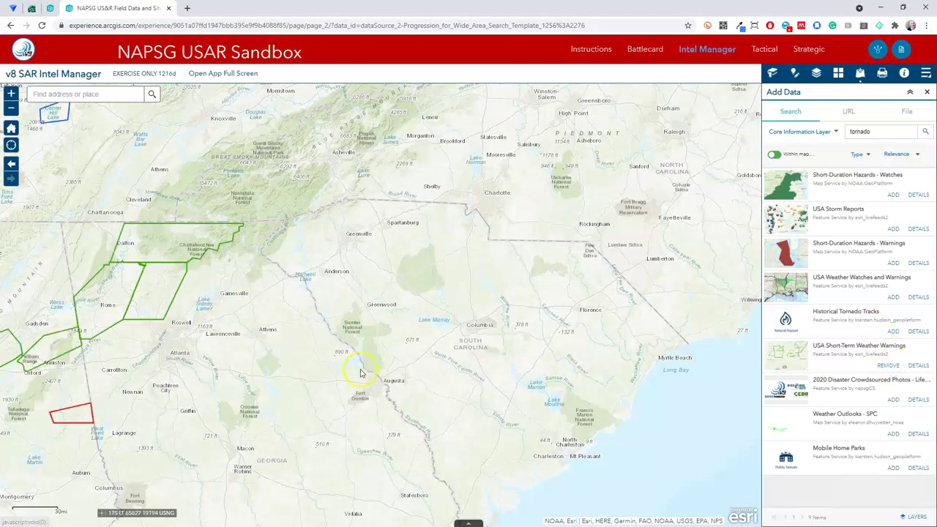
drag(293, 344, 418, 307)
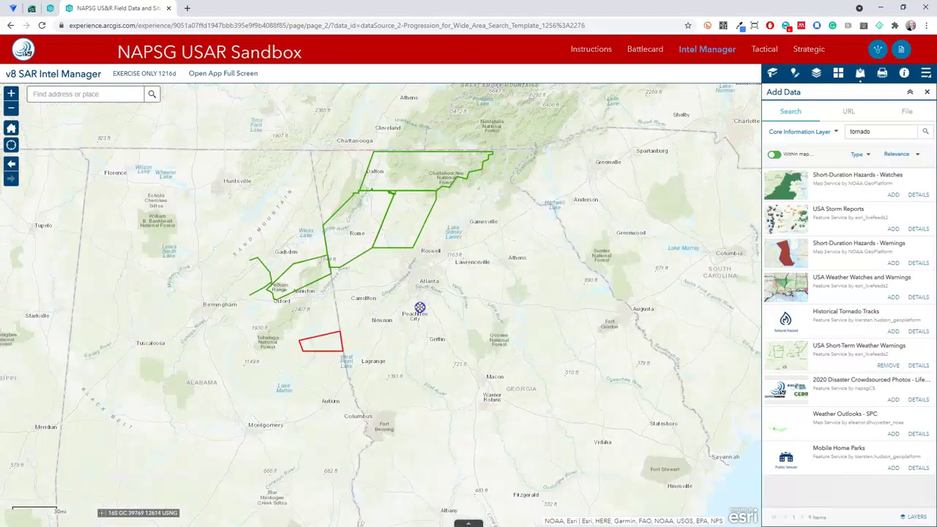
click(318, 353)
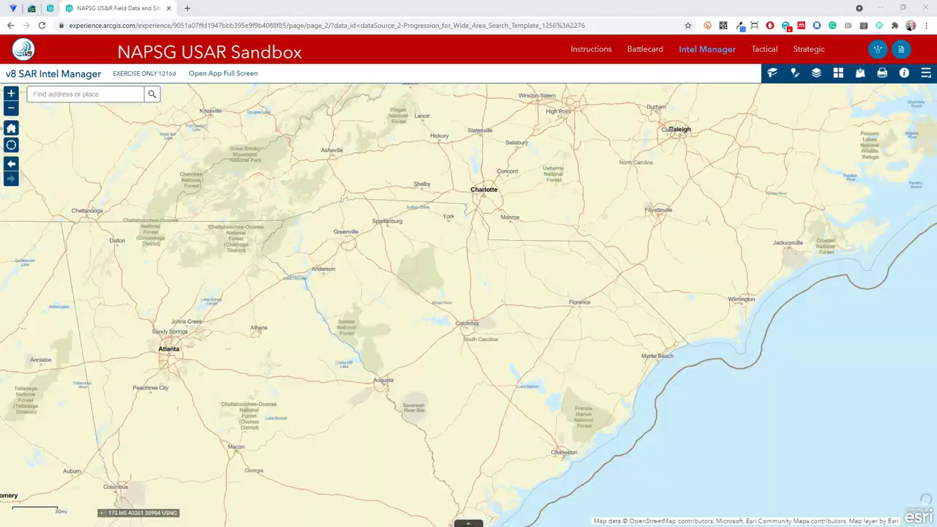
- Show the archived April 11 to 13 weather warnings and the tornado storm reports layers, and view the tornado report near Westminster
click(815, 74)
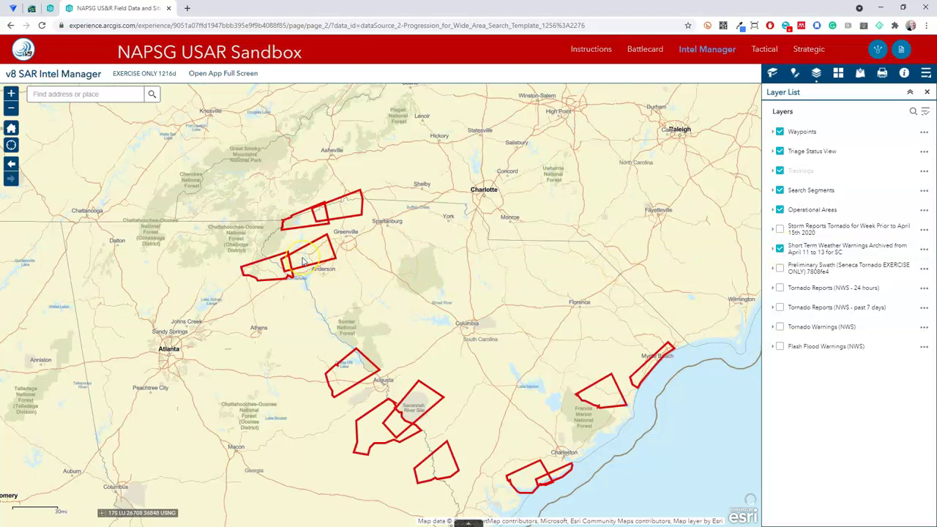
click(779, 231)
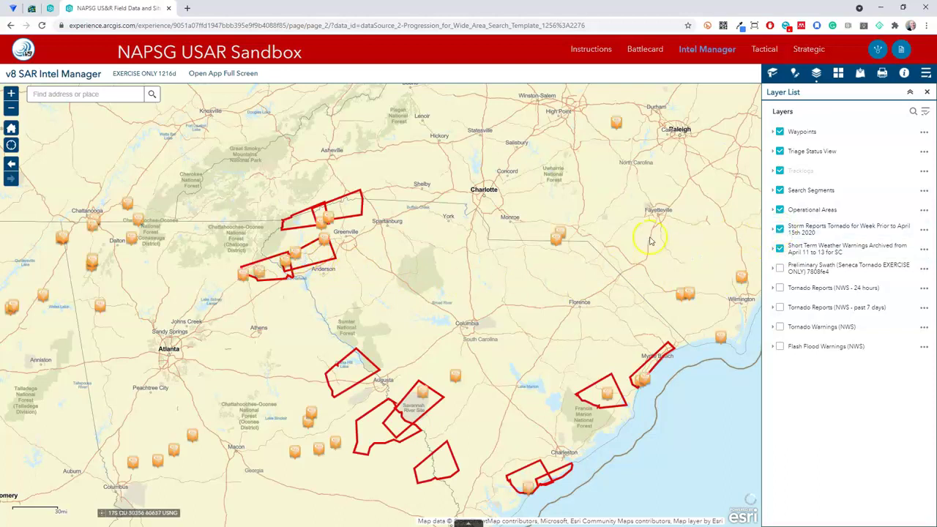
click(287, 264)
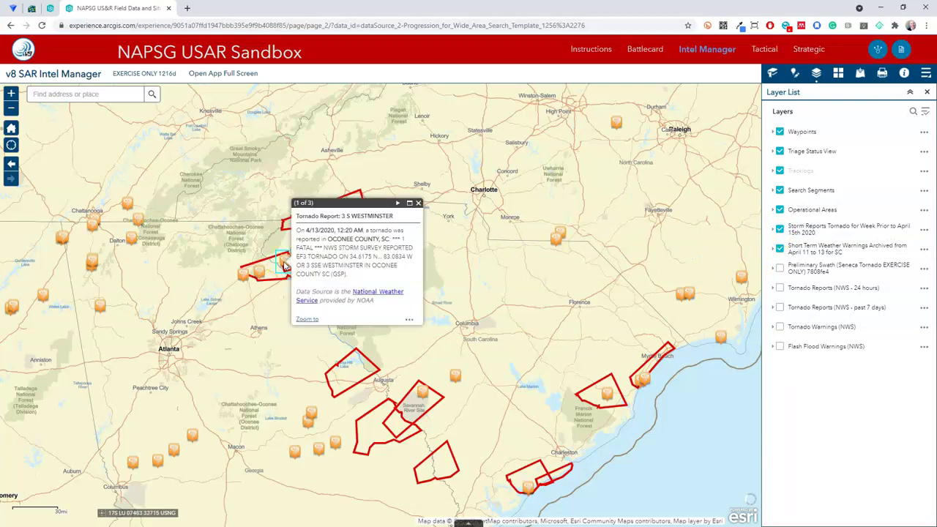
click(418, 202)
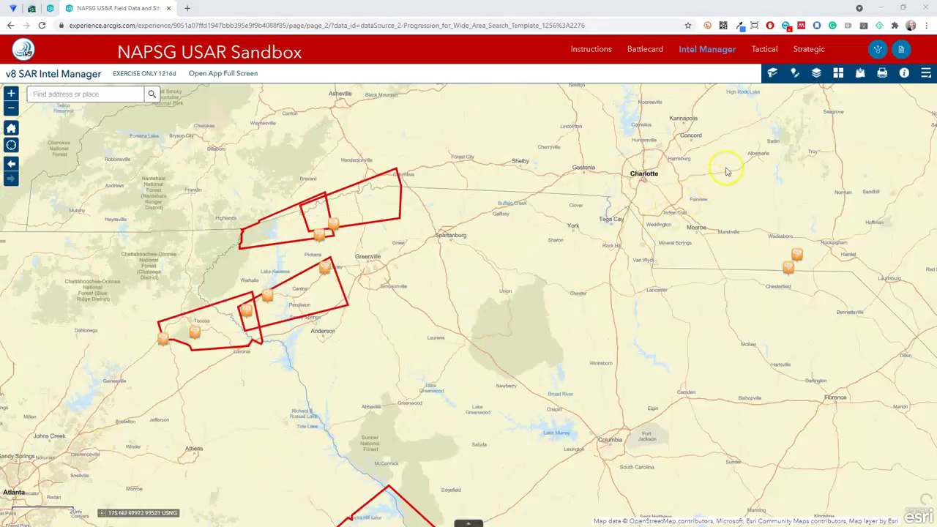
- Search the Smart Editor templates for "Incident" and choose the Incident Area template
click(795, 74)
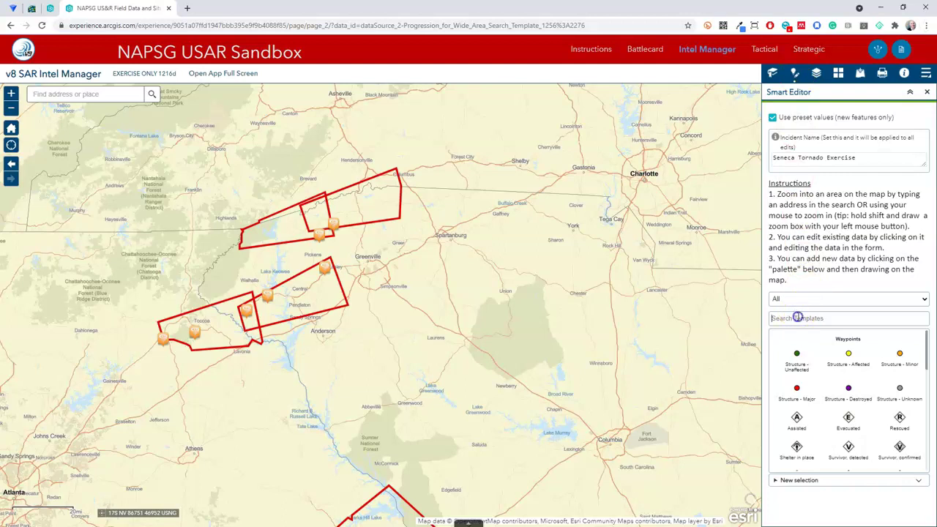
text(()
text(ncident)
click(799, 373)
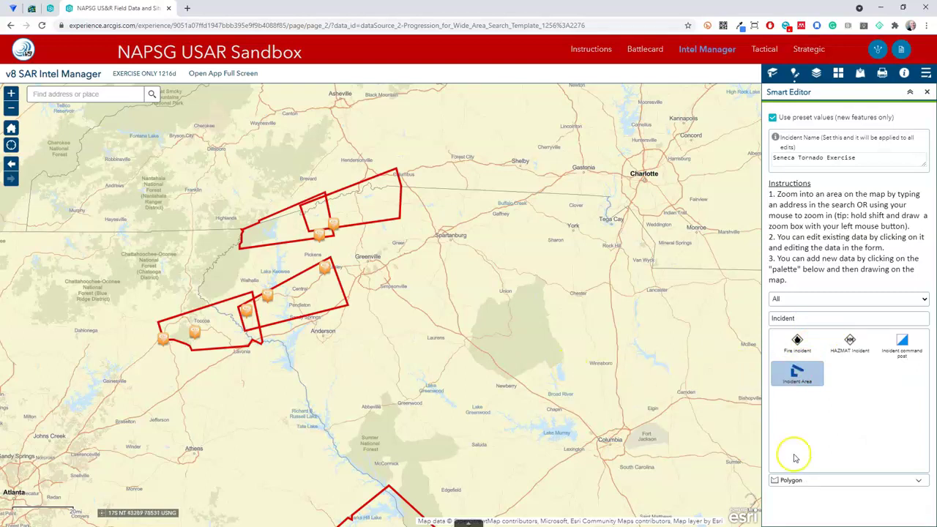
- Draw an Incident Area polygon enclosing the four northwestern warning areas and their tornado reports, from southwest of Toccoa to Spartanburg
click(167, 371)
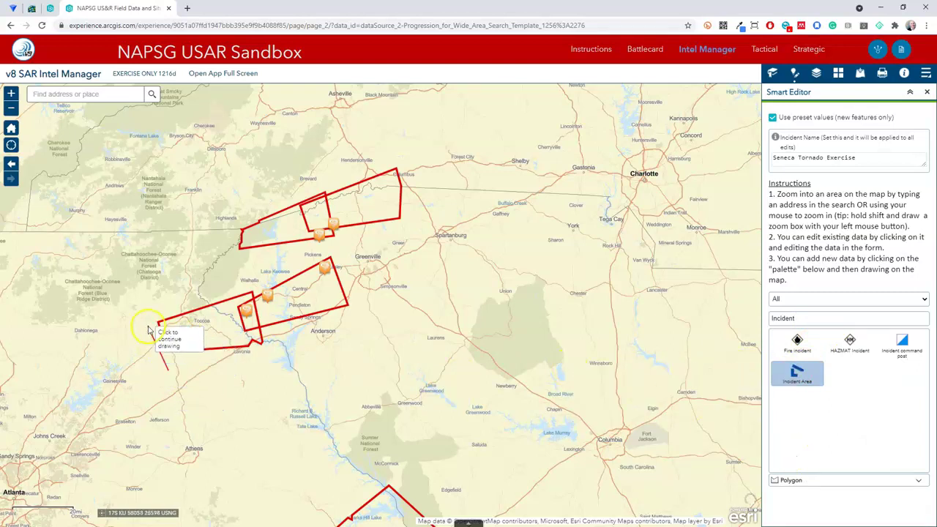
click(145, 325)
click(161, 235)
click(291, 181)
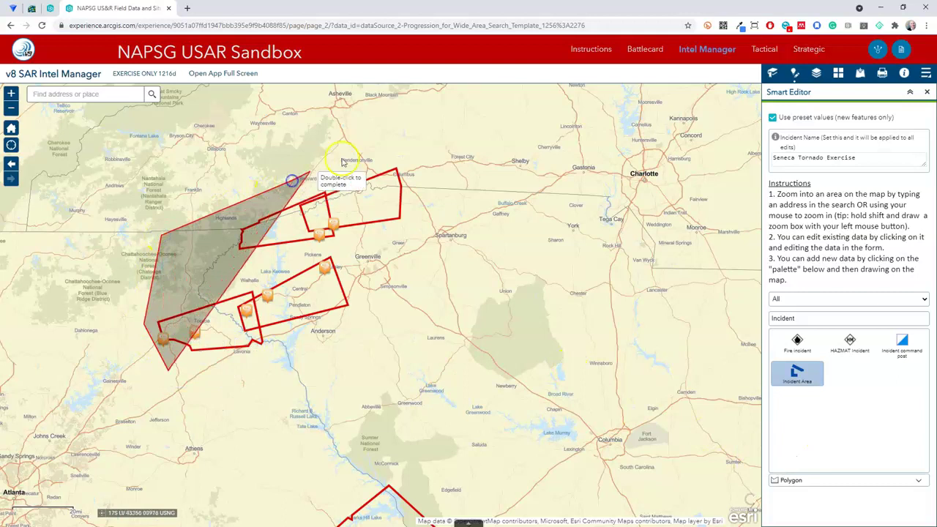
click(409, 146)
click(444, 180)
click(451, 235)
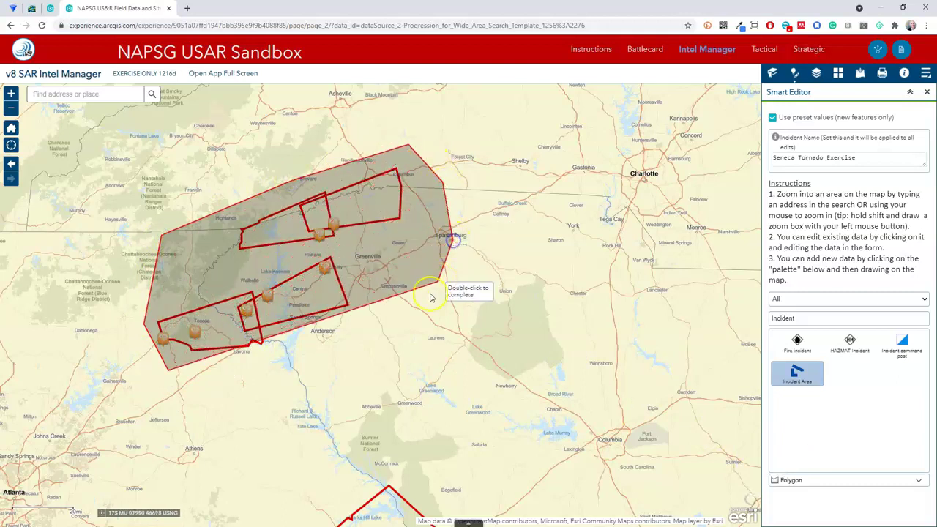
click(415, 301)
click(312, 349)
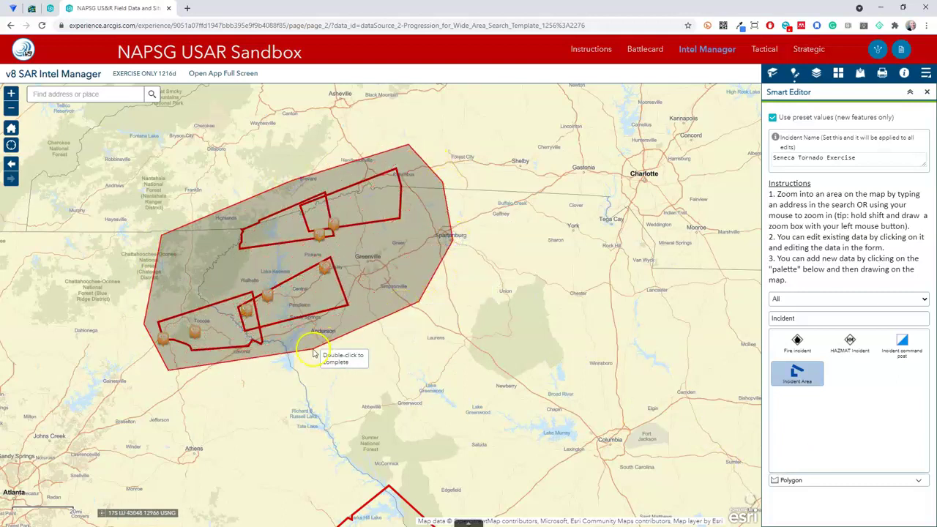
double_click(252, 368)
click(464, 339)
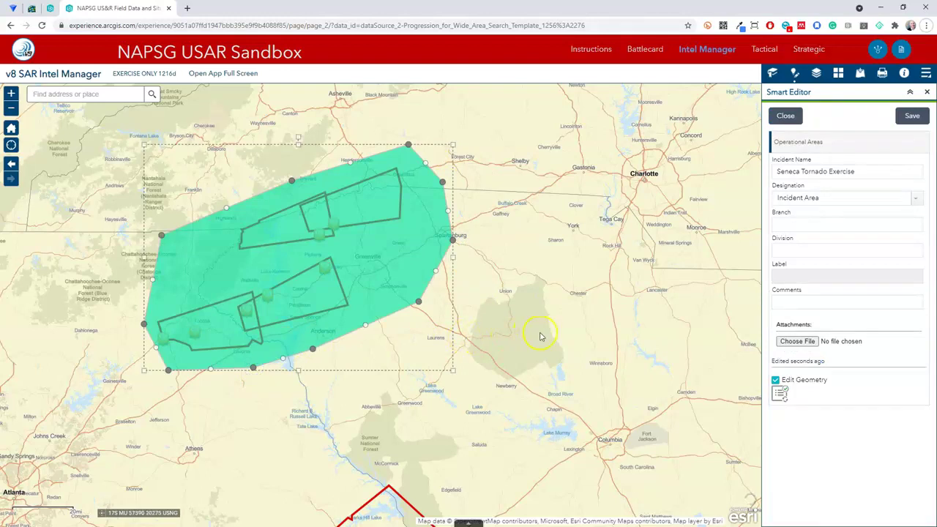
- Add the comment "Exercise only" to the Seneca Tornado Exercise incident area and save it
click(795, 302)
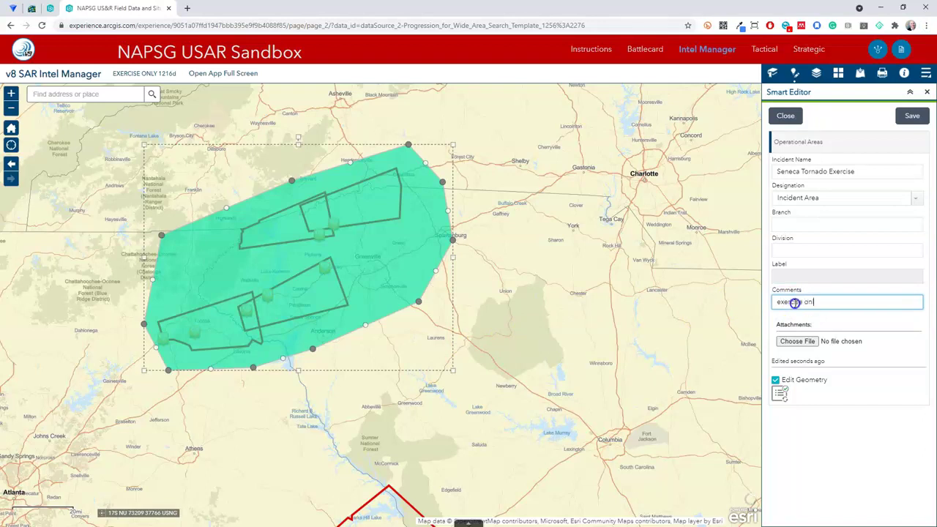
drag(780, 302, 764, 303)
text(E)
click(884, 297)
click(915, 115)
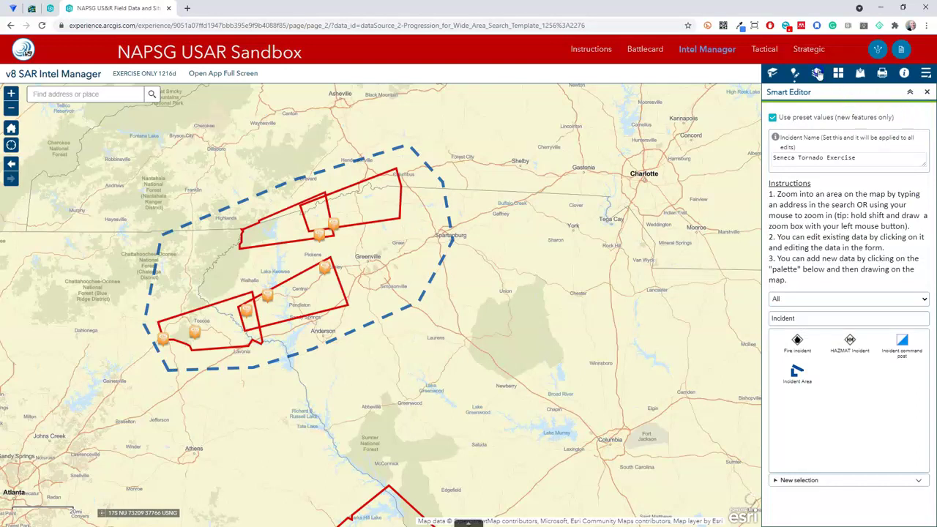
- Hide the archived weather warnings and tornado storm reports layers, and show the Preliminary Swath layer around Seneca
click(817, 73)
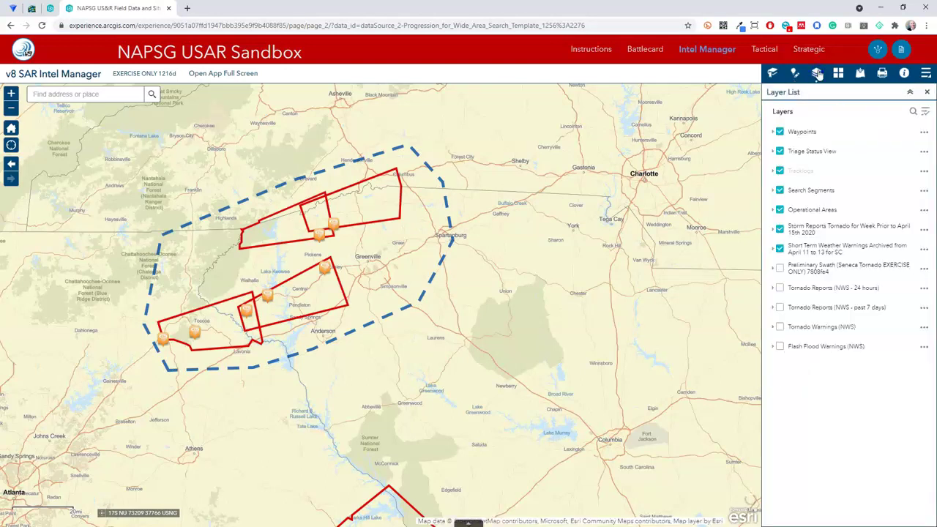
click(780, 250)
click(780, 229)
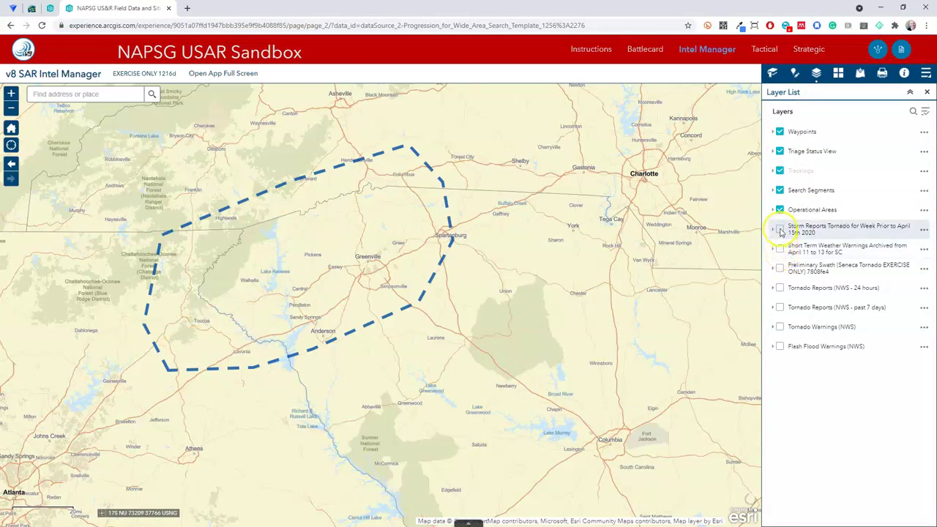
click(780, 269)
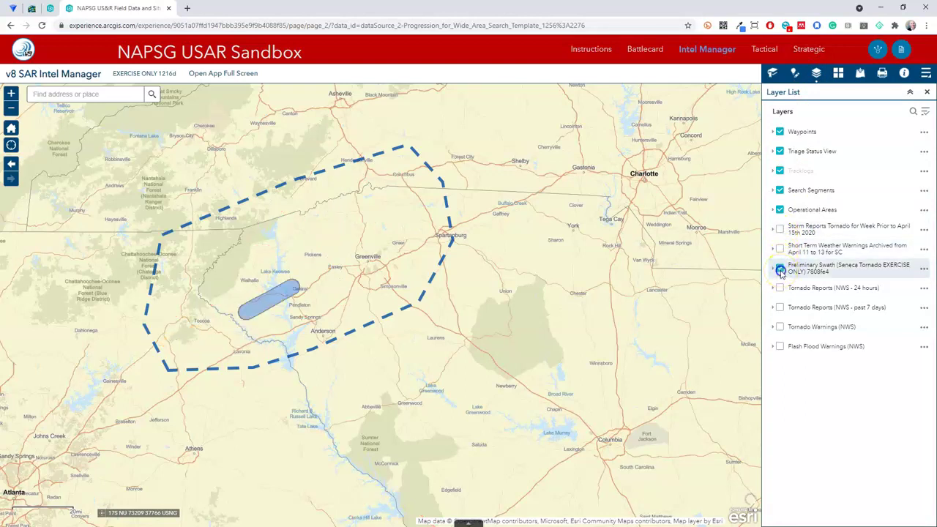
drag(208, 264, 327, 329)
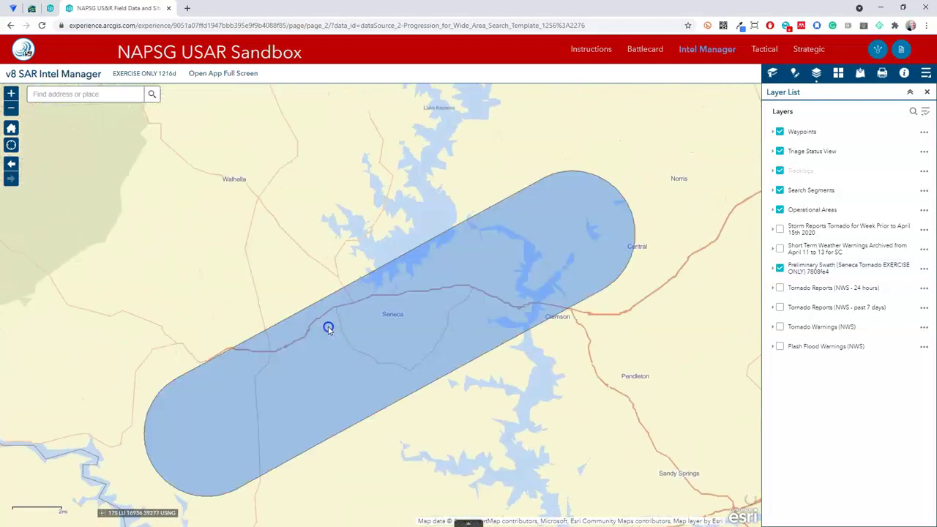
drag(319, 243, 307, 193)
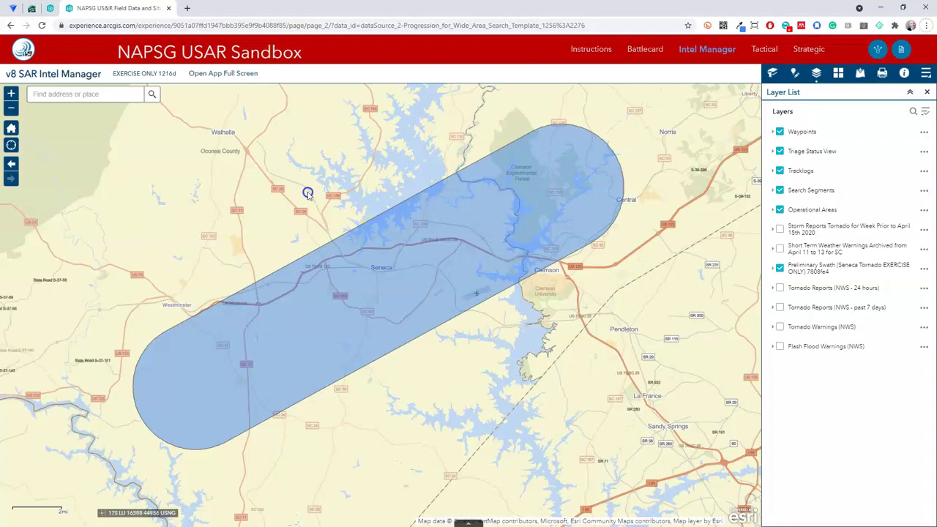
- Search the Smart Editor templates for "Division" and set the Division template to select features to copy
click(794, 74)
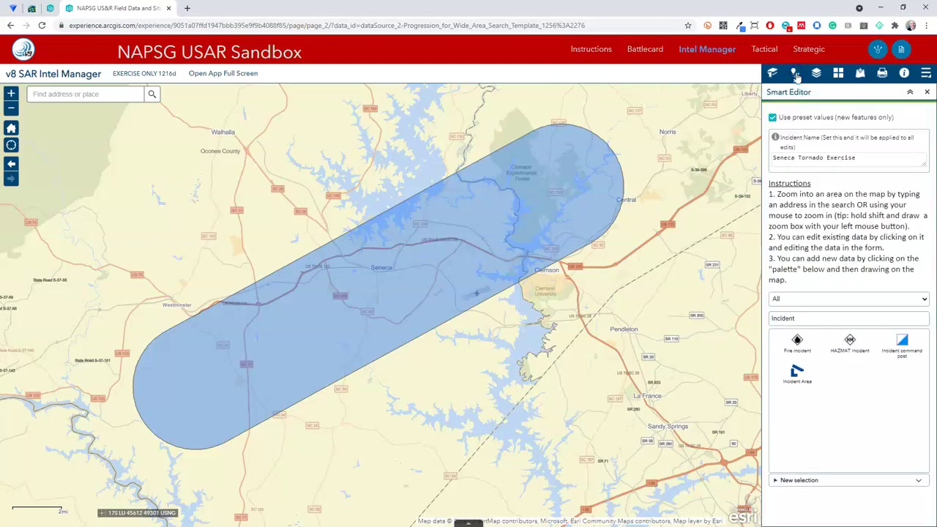
drag(810, 319, 748, 319)
text(Division)
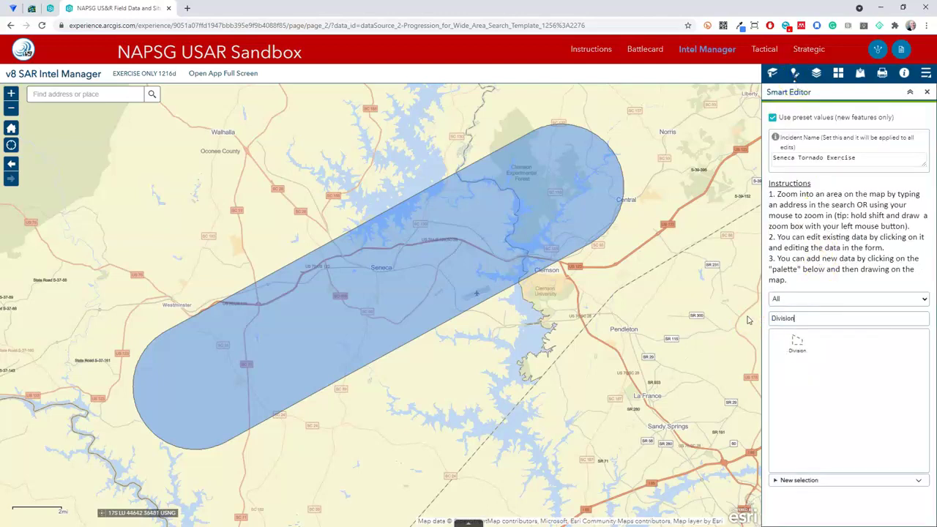
click(794, 344)
click(846, 486)
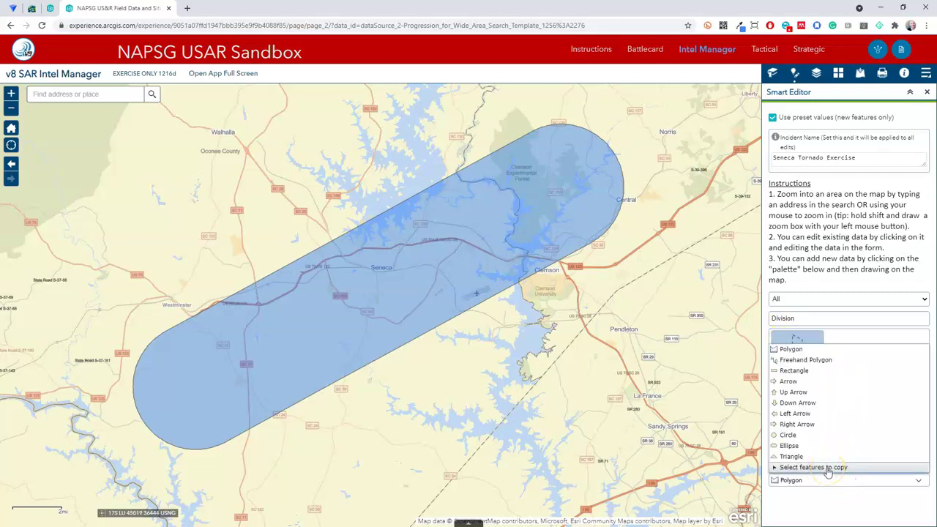
click(828, 469)
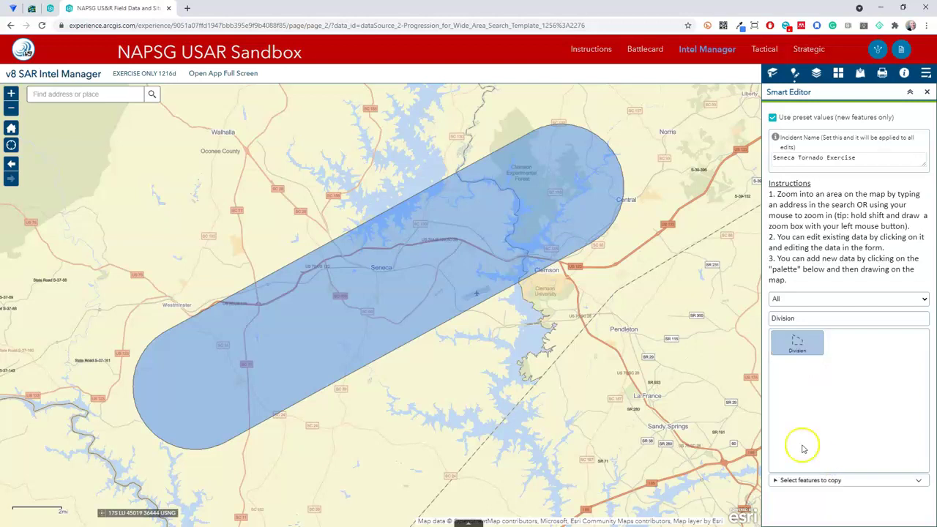
- Select the preliminary swath on the map and create the division from it, leaving the Operational Areas feature out of the copy
click(408, 282)
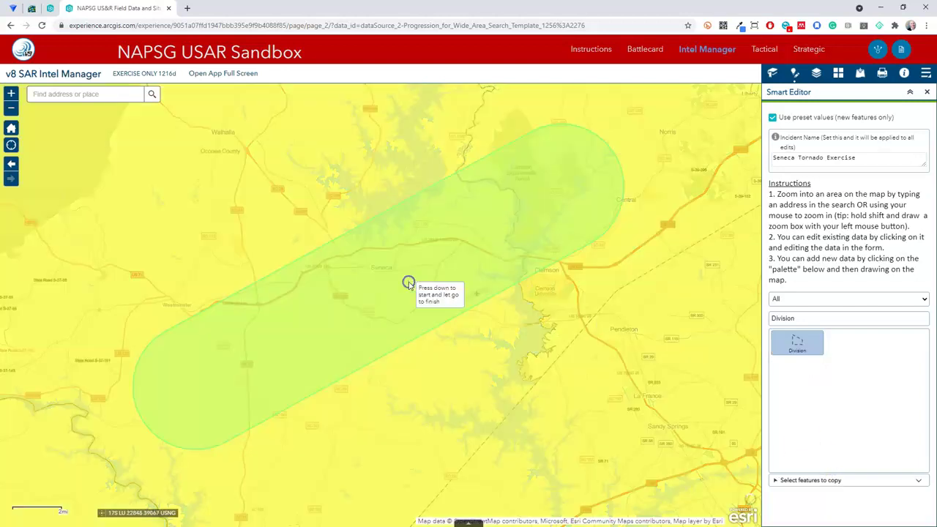
click(779, 178)
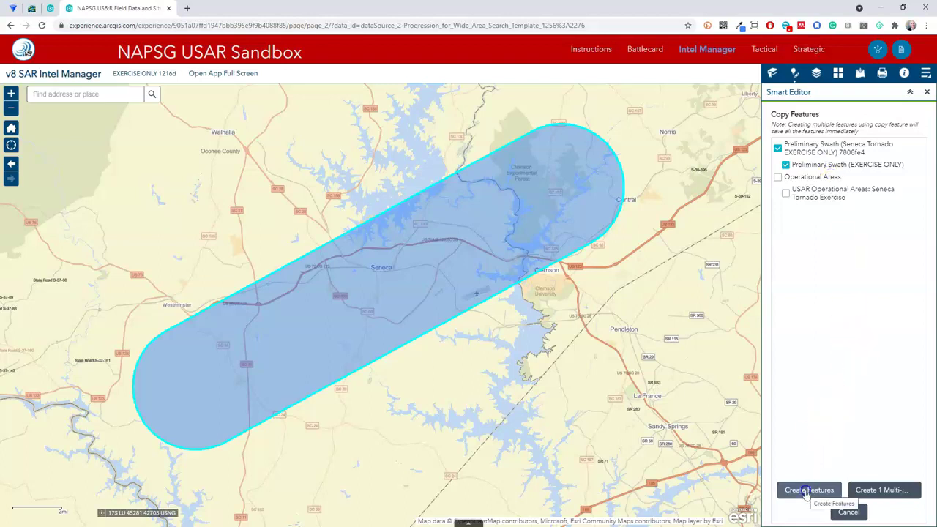
click(806, 492)
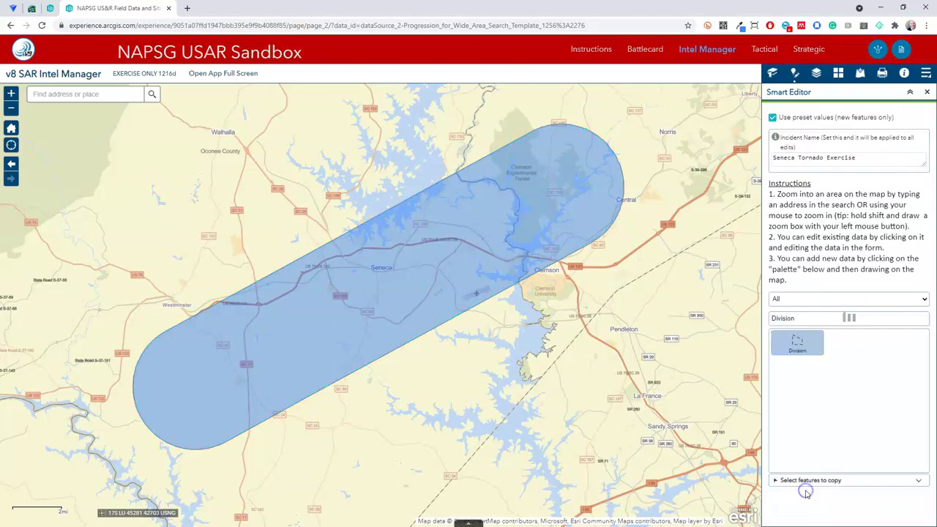
- Enter Seneca as the new operational area's Division name and save it
click(800, 251)
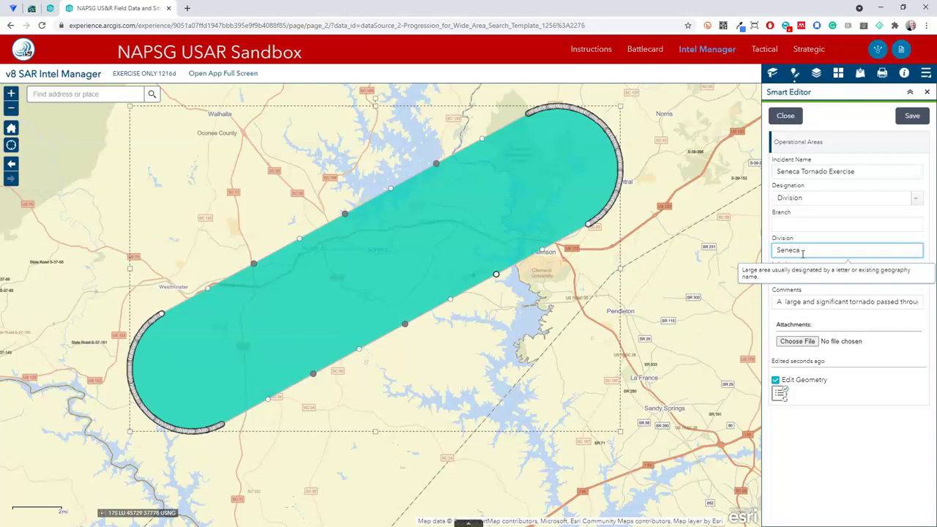
click(887, 150)
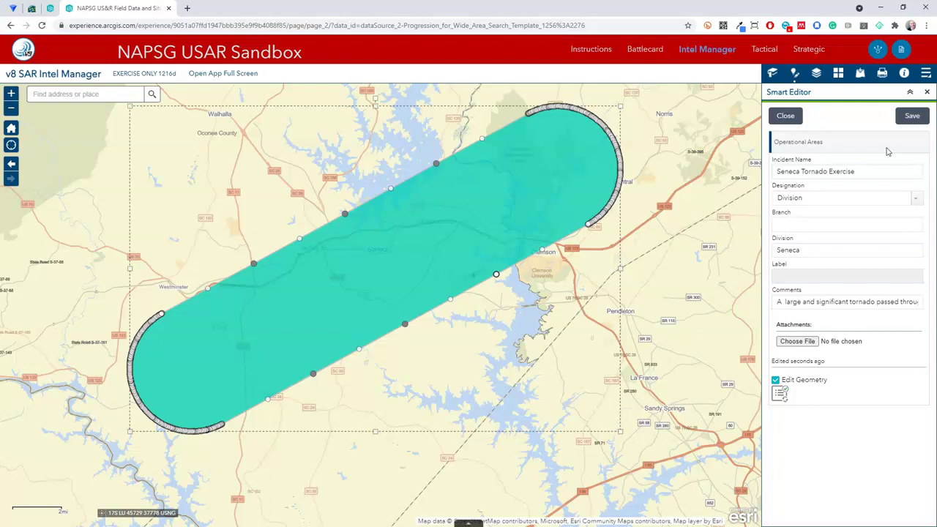
click(912, 114)
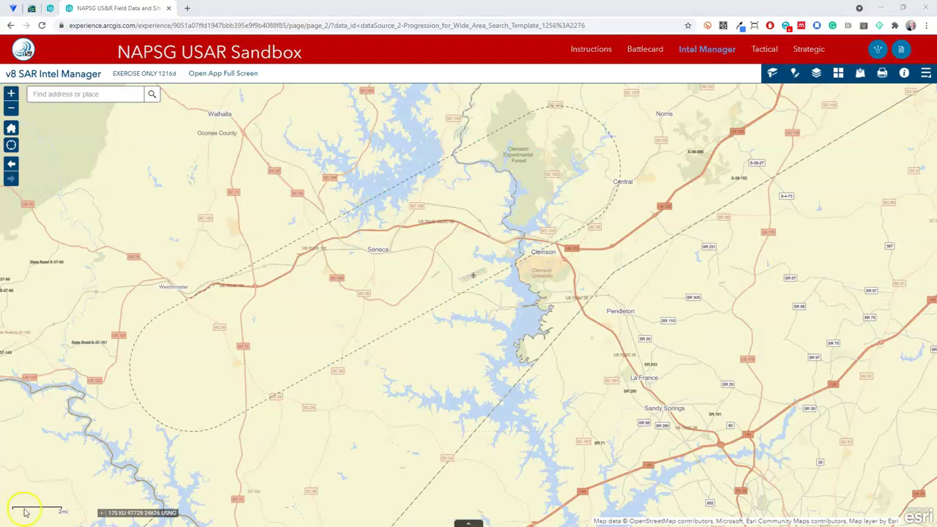
- Search the Core Information Layer data for "census" and add USA Census Tract Areas to the map
click(859, 74)
click(879, 131)
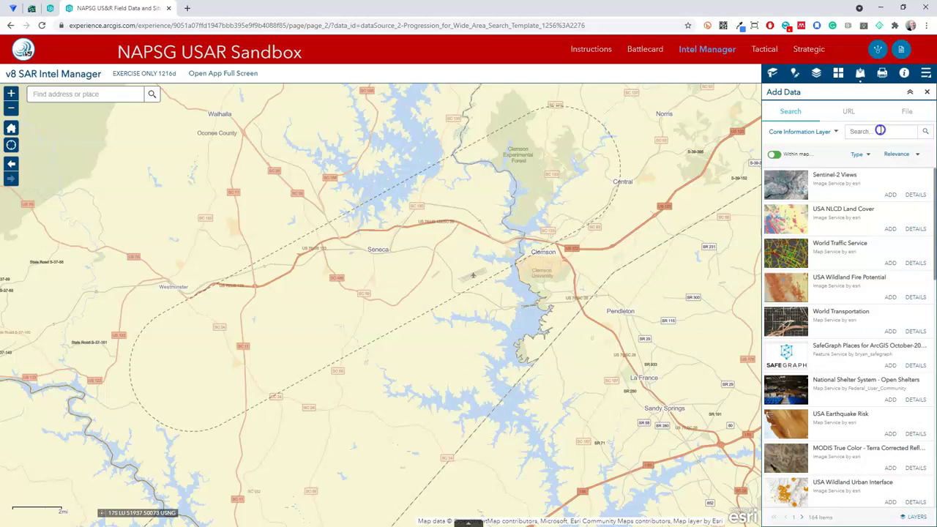
text(ensus)
key(Return)
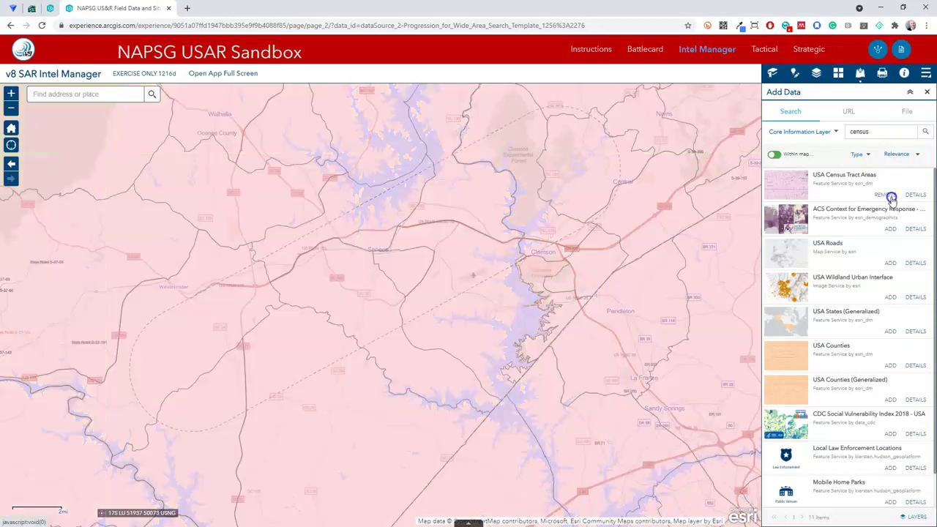
click(846, 132)
- Copy the census tracts that overlap the Seneca division into Queued search segments
click(795, 73)
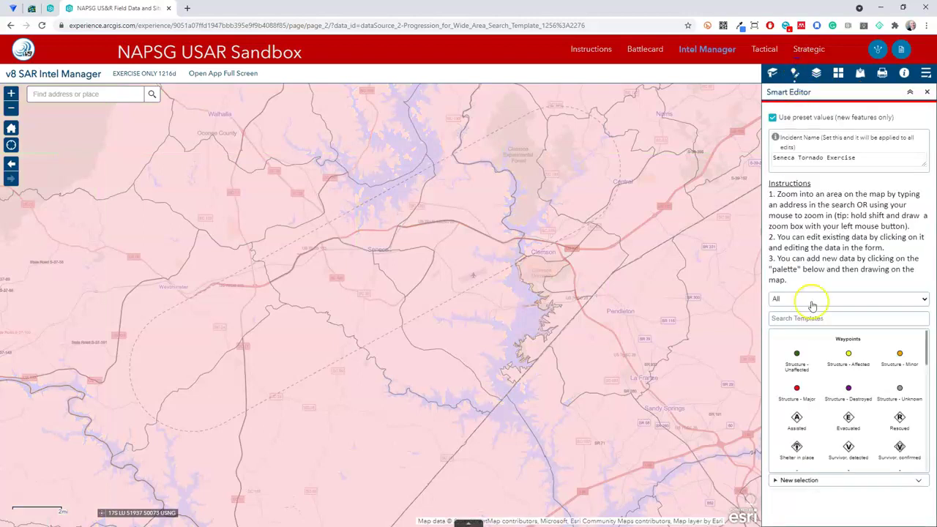
scroll(801, 403, down, 5)
click(796, 384)
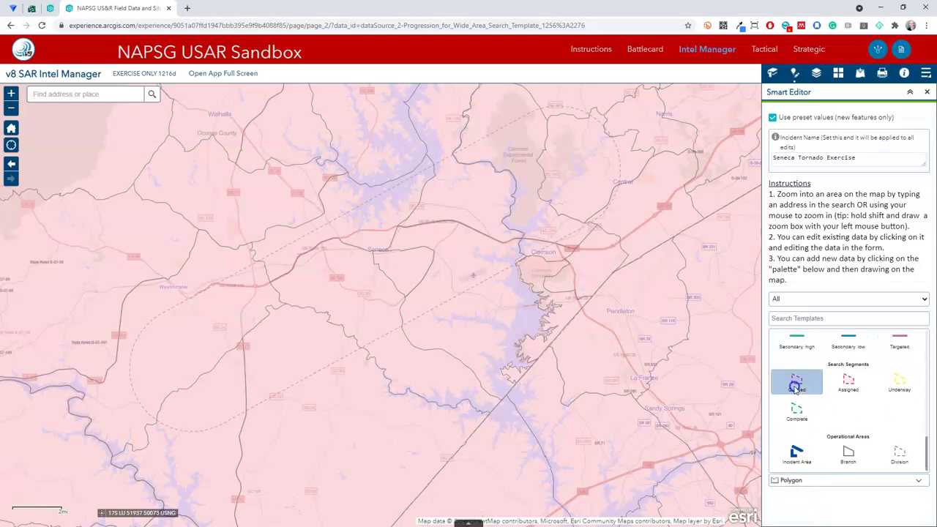
click(805, 482)
click(798, 469)
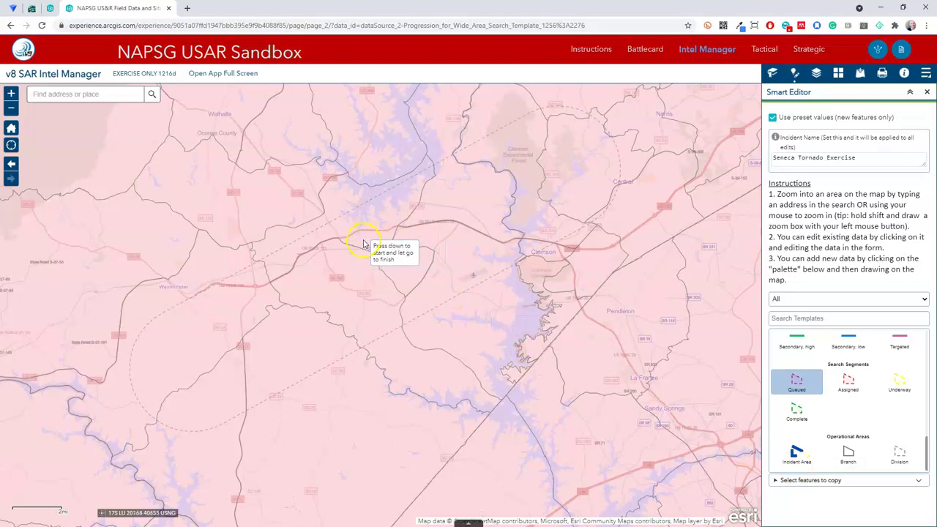
click(777, 144)
click(798, 490)
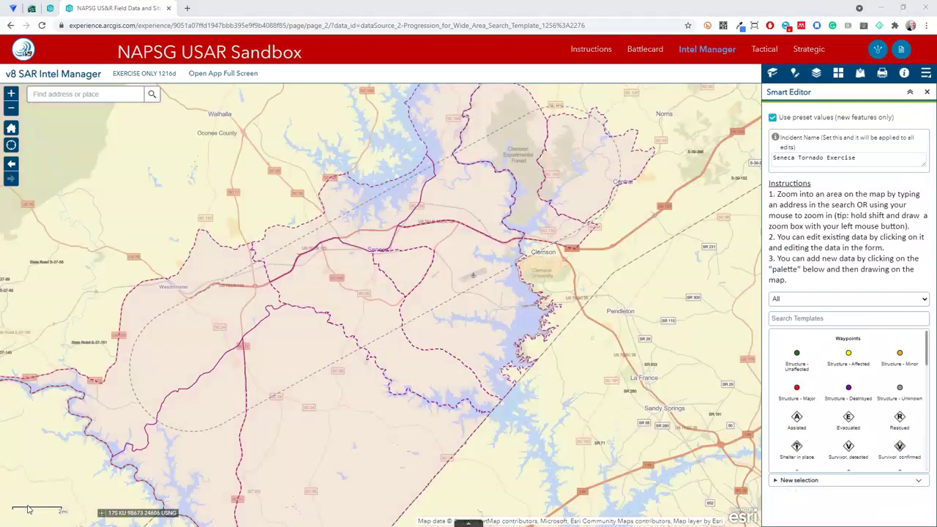
- Examine the building count and acreage in the details of the small search segment just southeast of Seneca
click(925, 93)
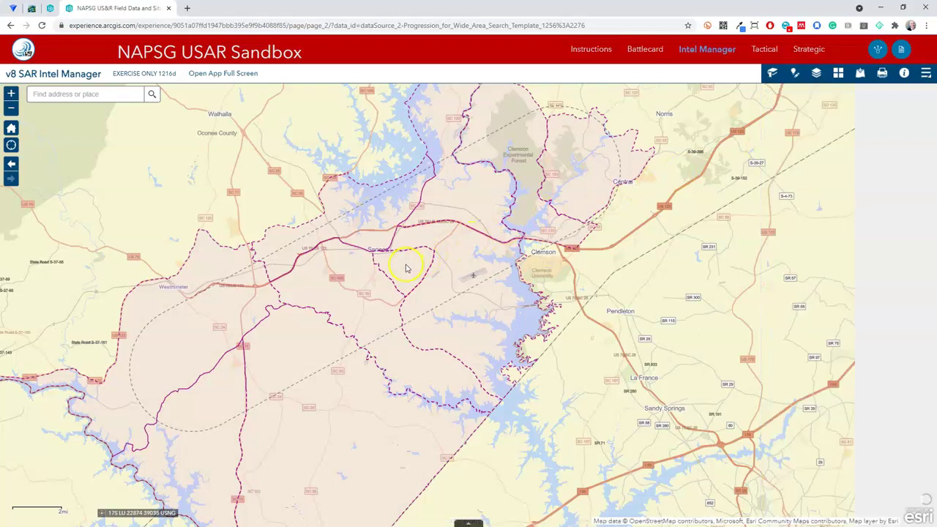
click(405, 266)
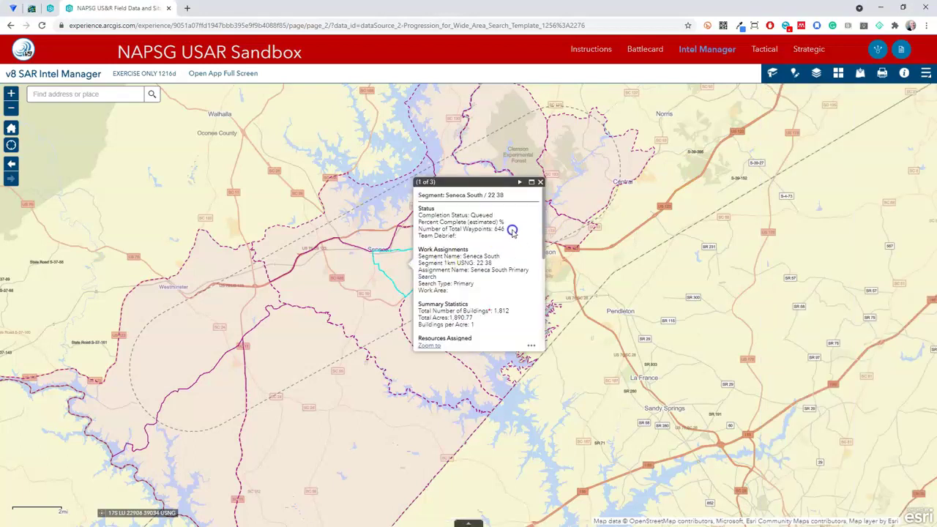
scroll(512, 232, down, 3)
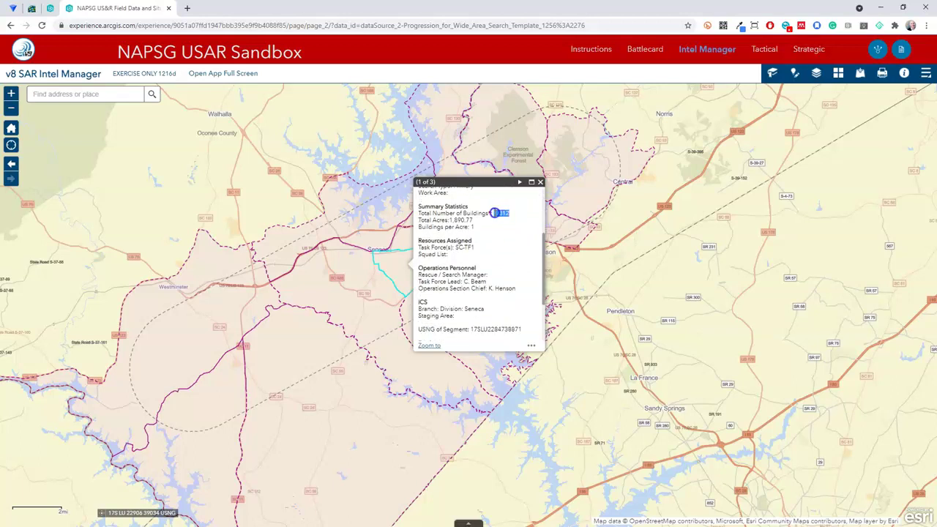
click(469, 220)
drag(470, 221, 452, 219)
click(485, 230)
click(539, 182)
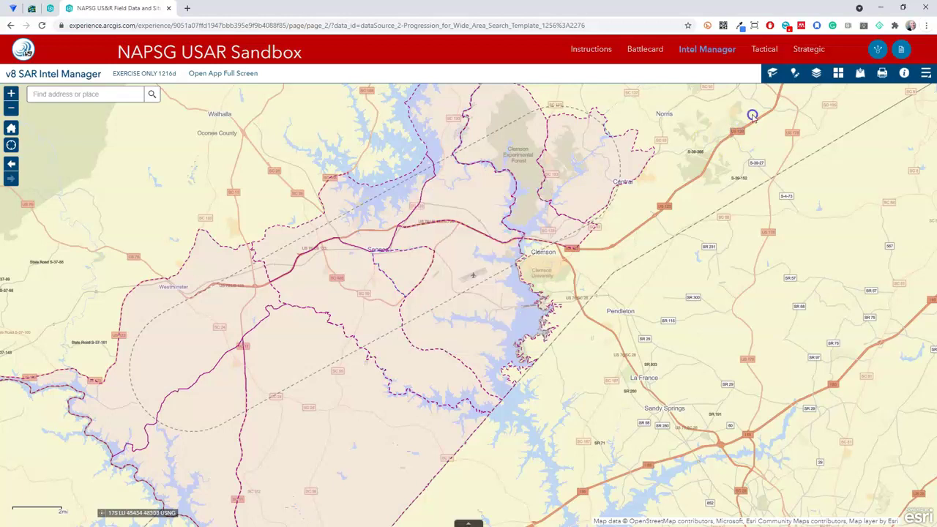
- Locate the command post's street address in Seneca, then place and save an Incident command post waypoint on the building there
click(794, 74)
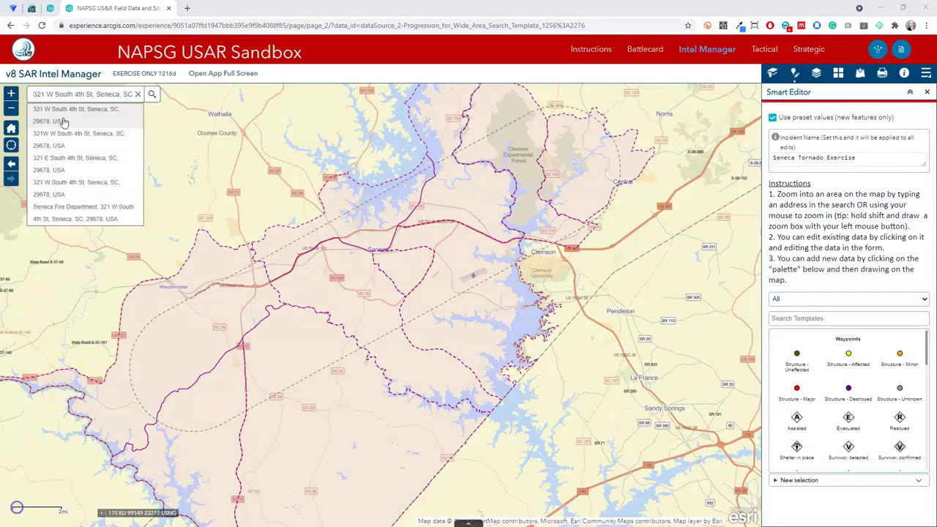
click(64, 120)
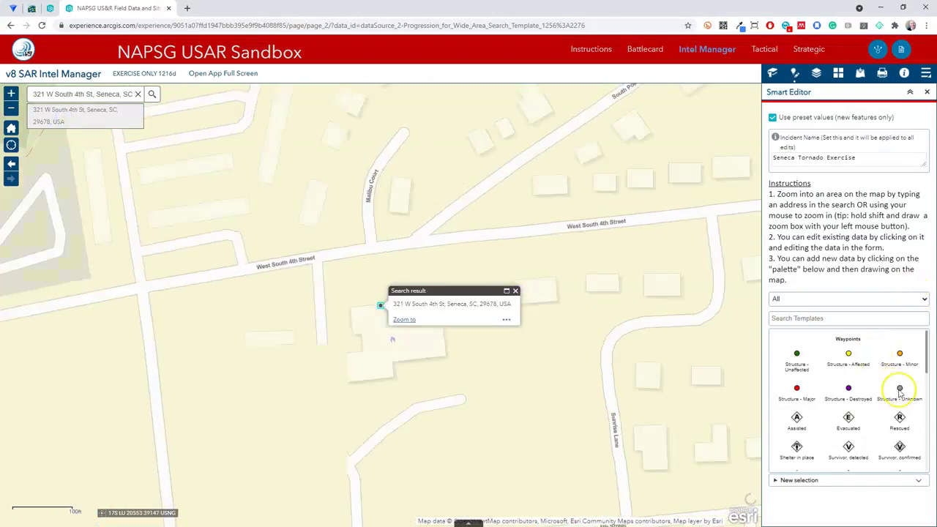
scroll(899, 391, down, 5)
scroll(900, 391, up, 5)
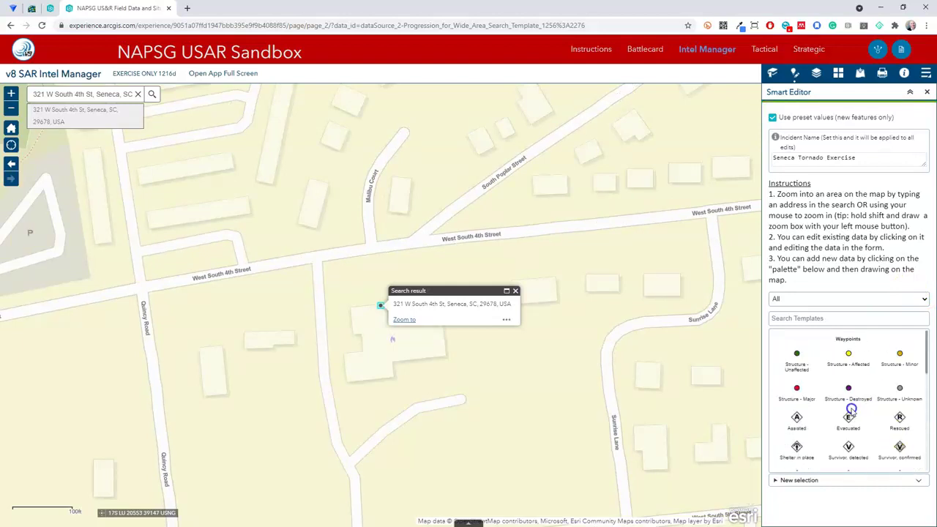
scroll(790, 359, down, 10)
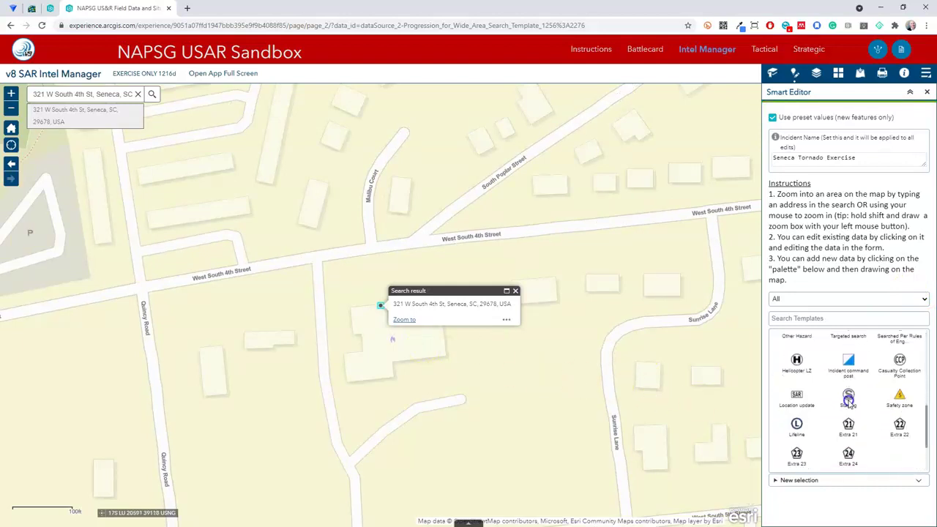
click(847, 358)
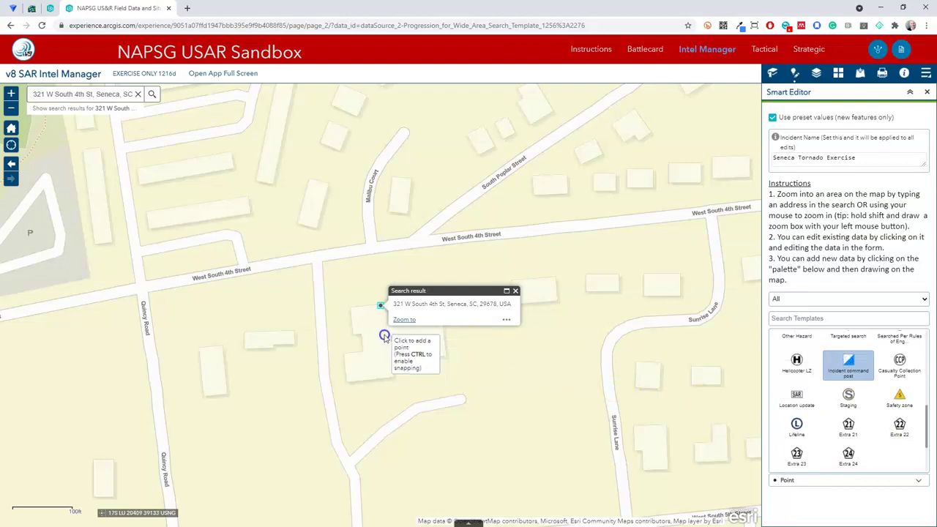
click(384, 335)
click(911, 117)
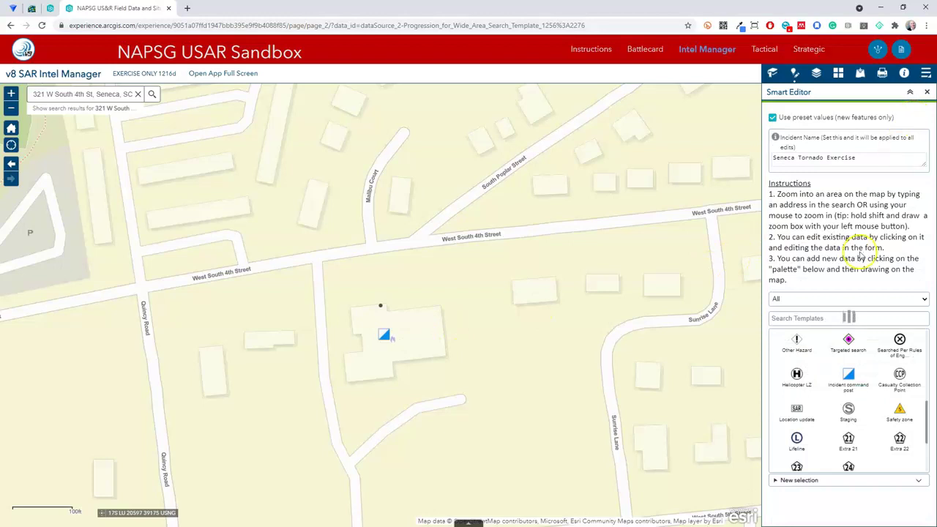
- Place and save a Staging waypoint in the parking area at the east end of Shaver Recreation Complex, near Quincy Road
click(847, 412)
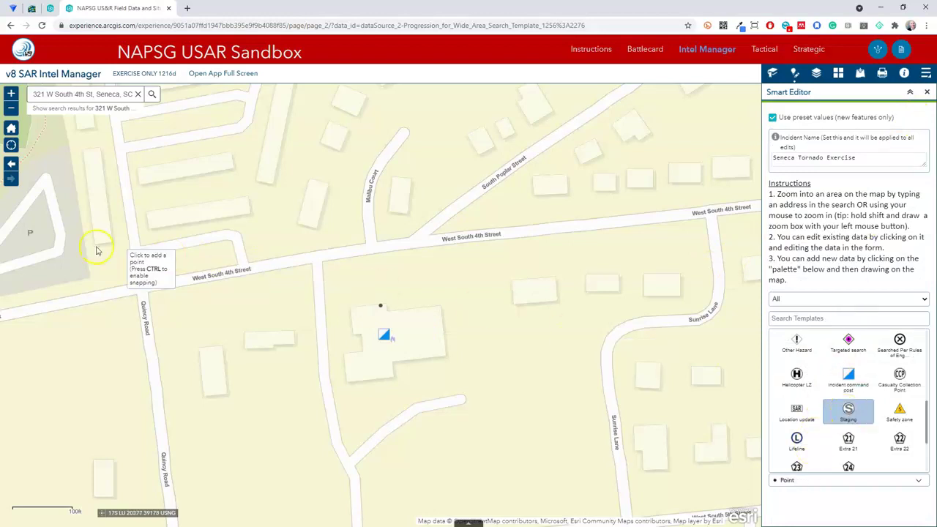
click(33, 235)
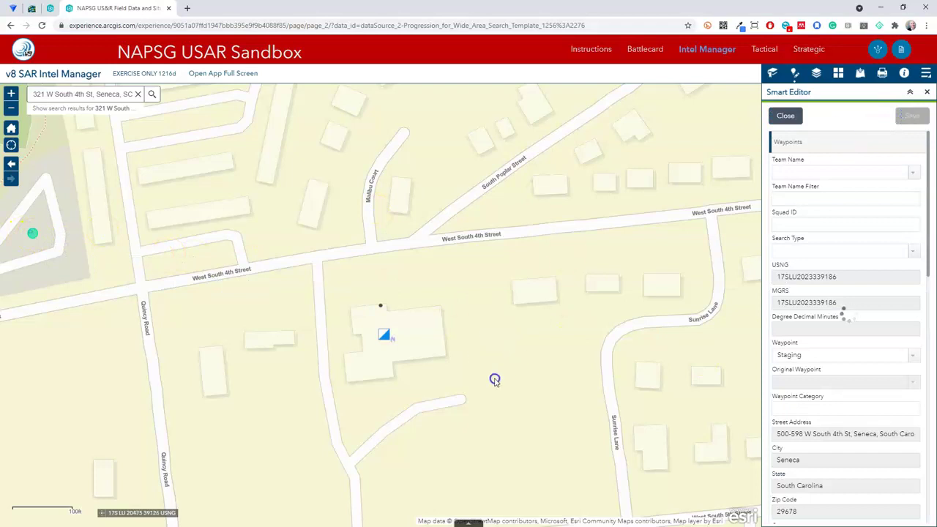
- Place and save a Helicopter LZ waypoint on the ball field just west of the Shaver Recreation Complex parking lot, and close the Smart Editor
scroll(494, 380, down, 3)
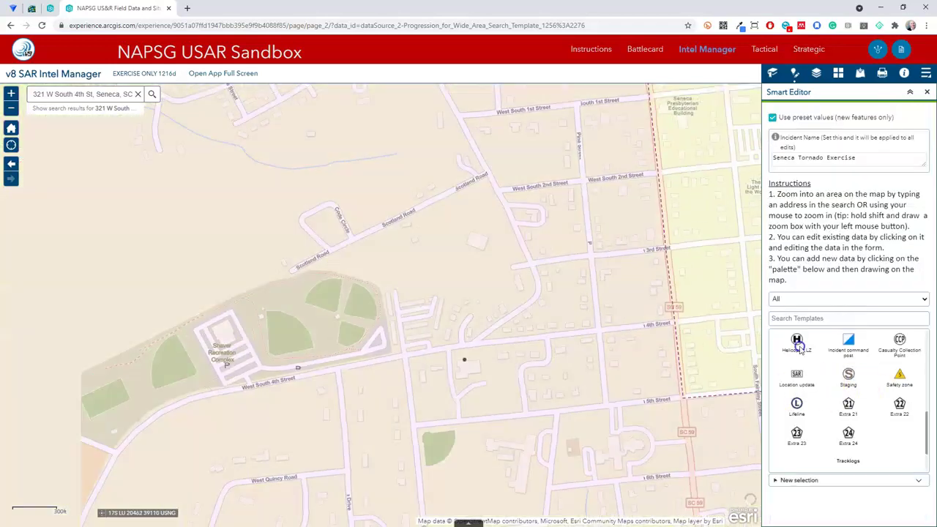
click(799, 349)
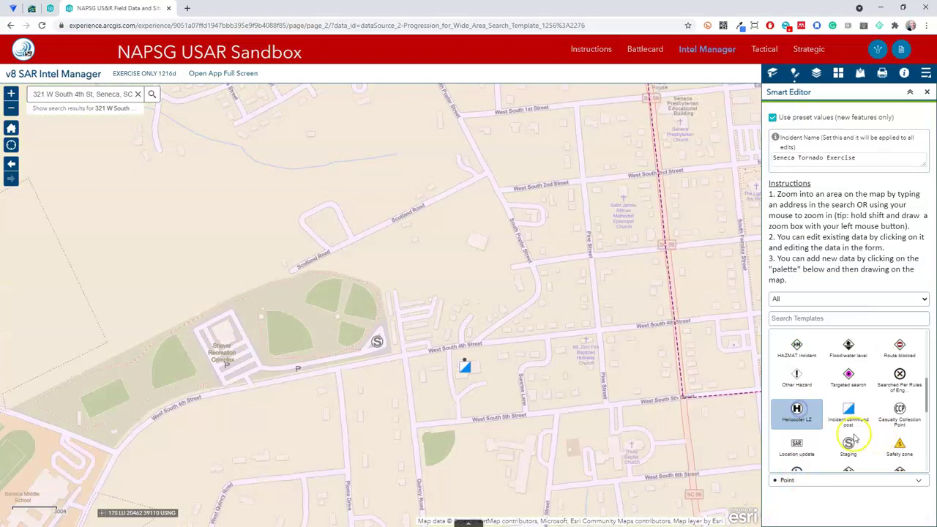
click(178, 364)
click(912, 115)
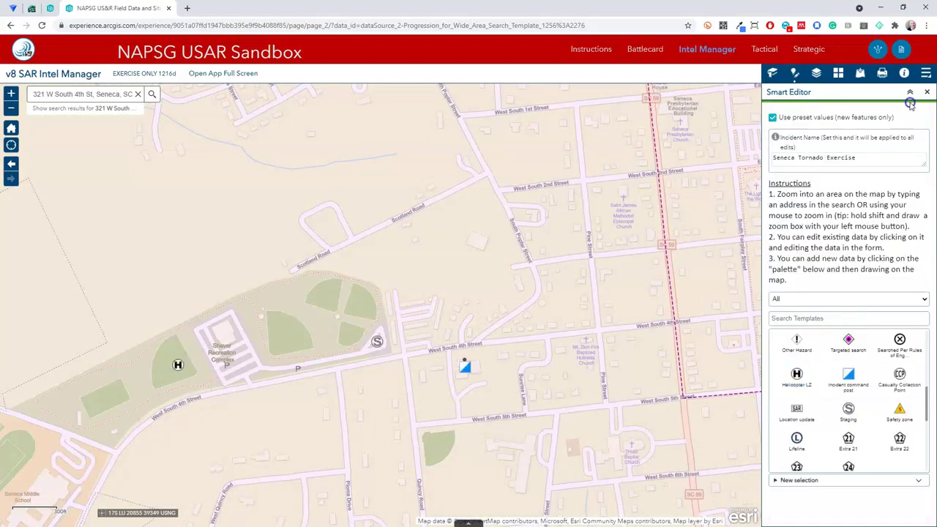
click(927, 92)
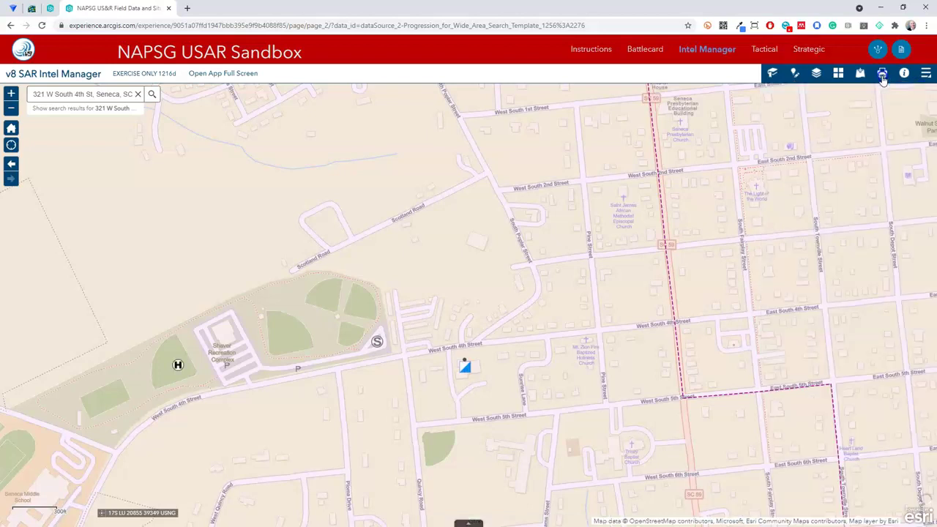
- View the map's print options, and go to the Battlecard page
click(883, 75)
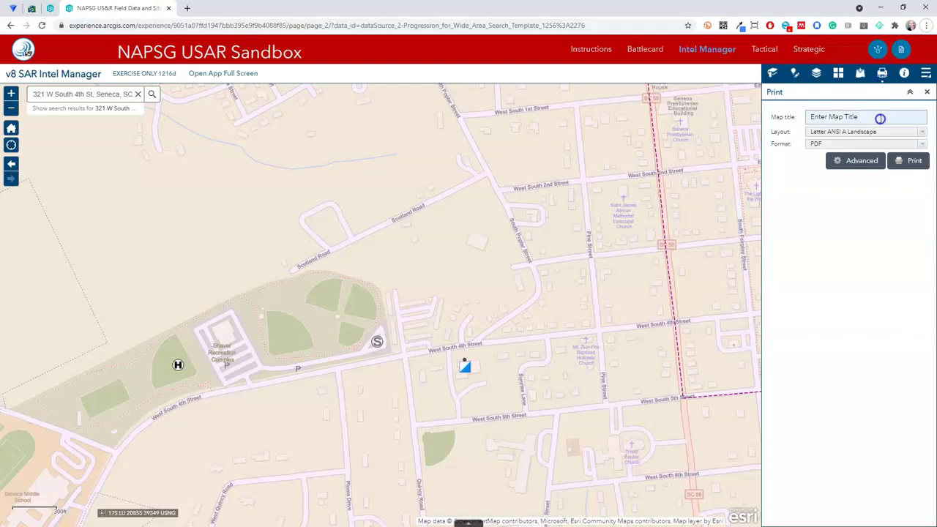
click(645, 54)
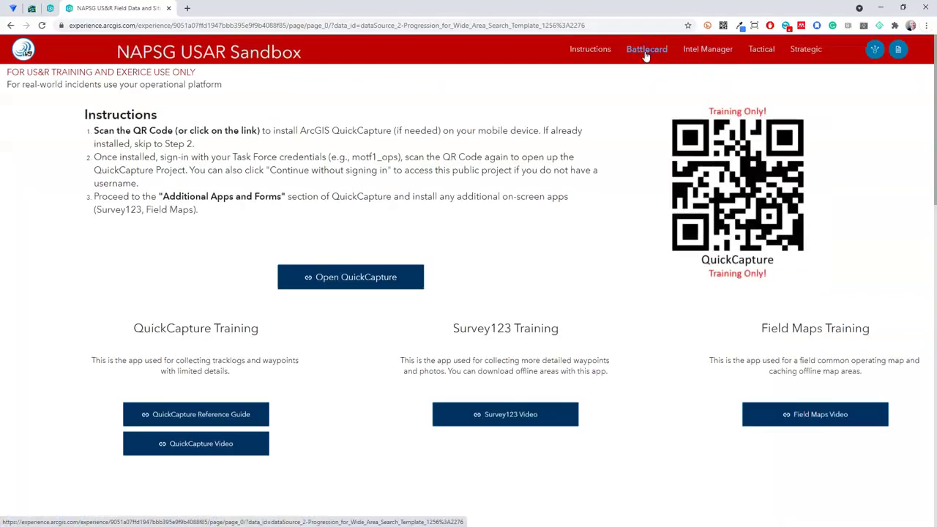